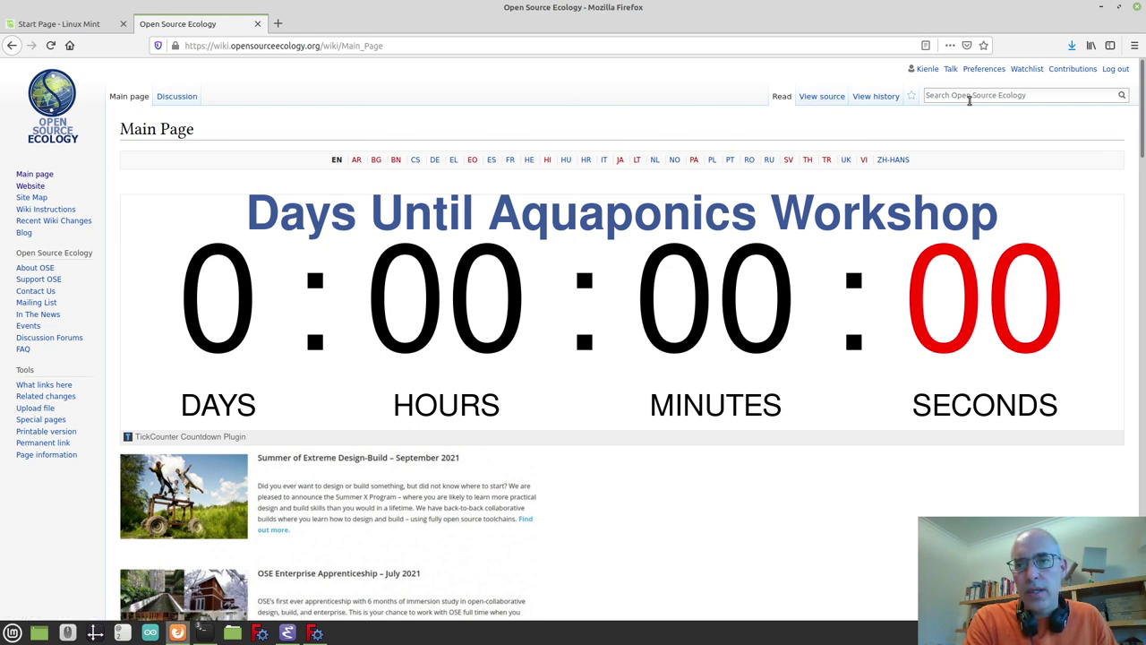
Search the wiki for 'FreeCAD Bad' and open the suggested FreeCAD Badge page
type("FreeCA")
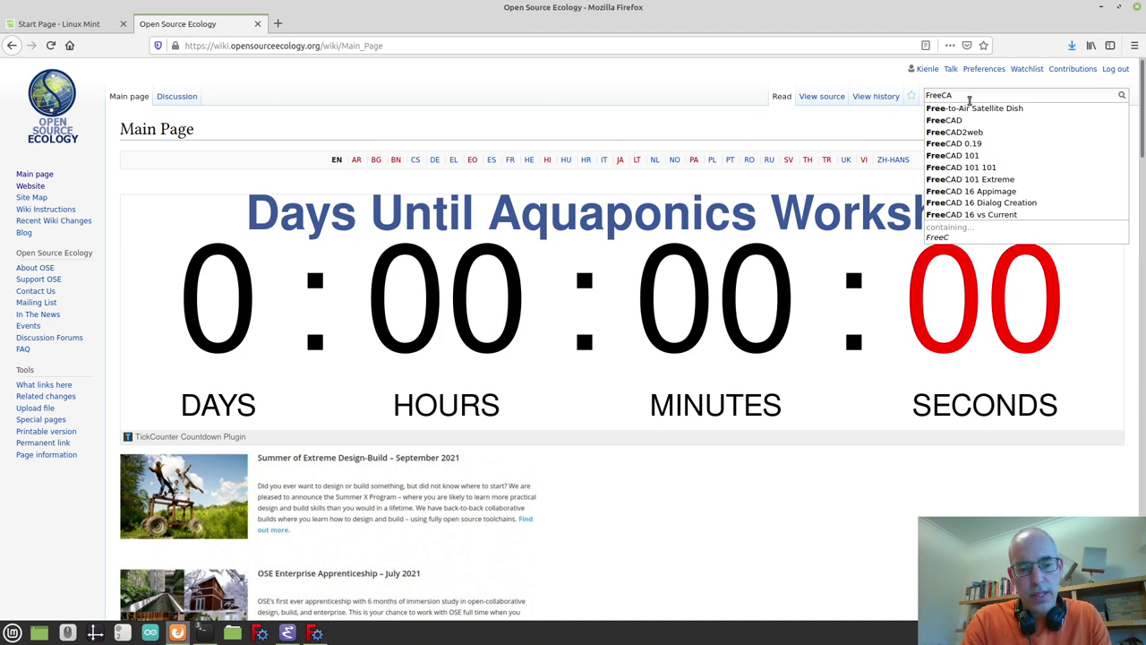
type("D Ba")
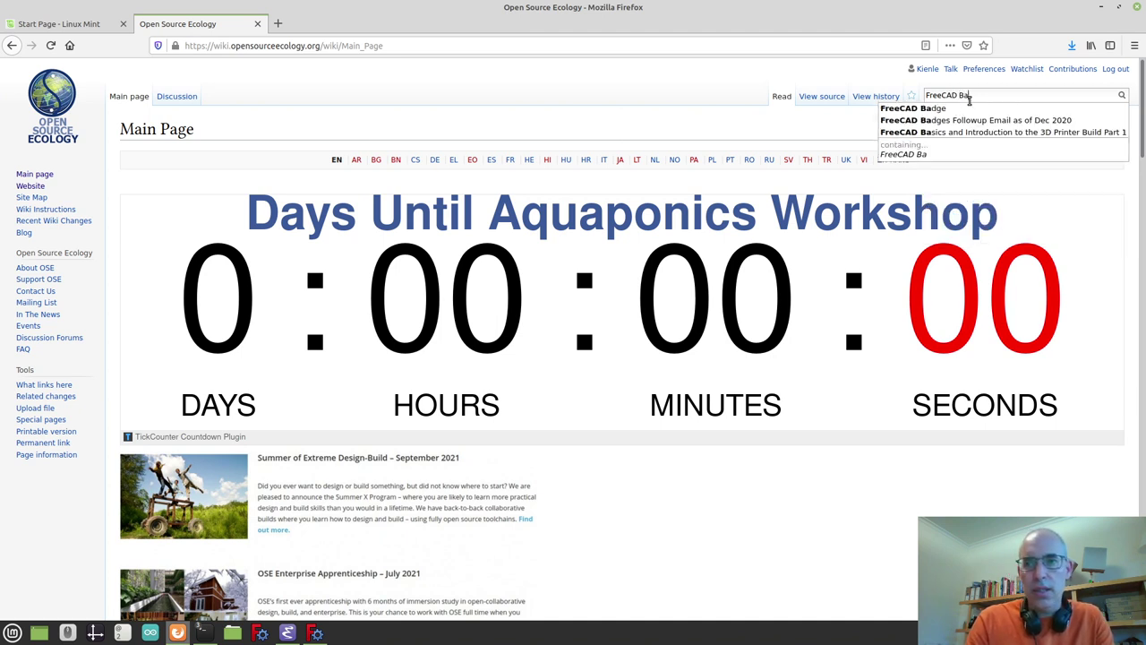
type("d")
key("Down")
key("Return")
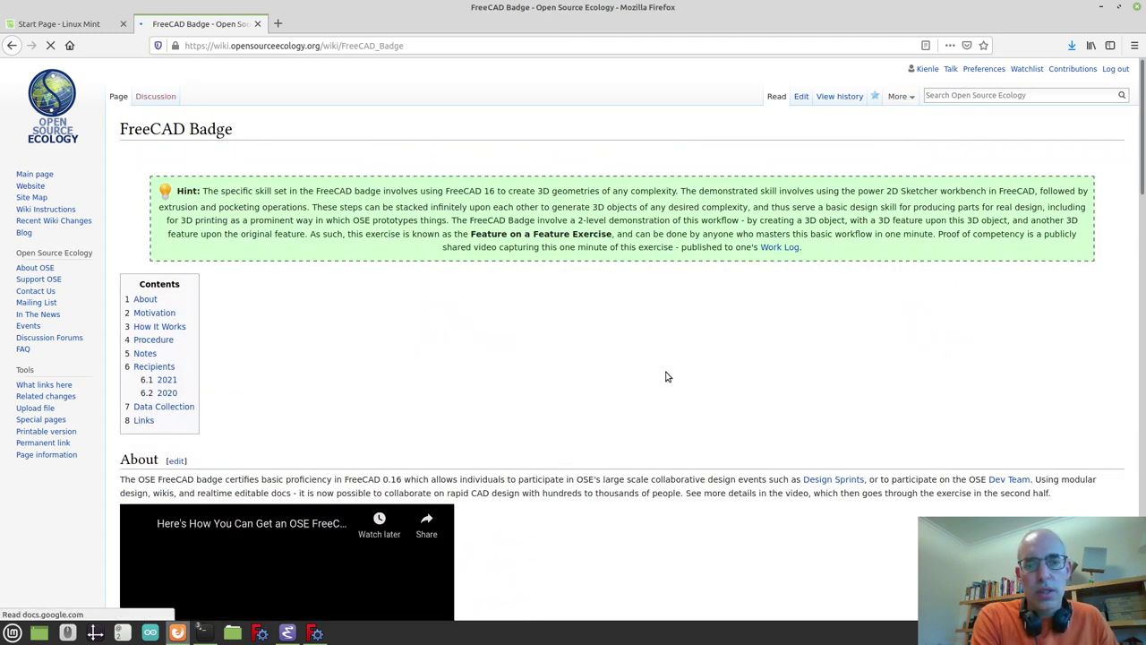
Follow the 'easily created' link in the Links section to Speedy badge creation on OSE Badges
scroll(666, 376, "down", 5)
scroll(666, 376, "down", 4)
scroll(665, 376, "down", 15)
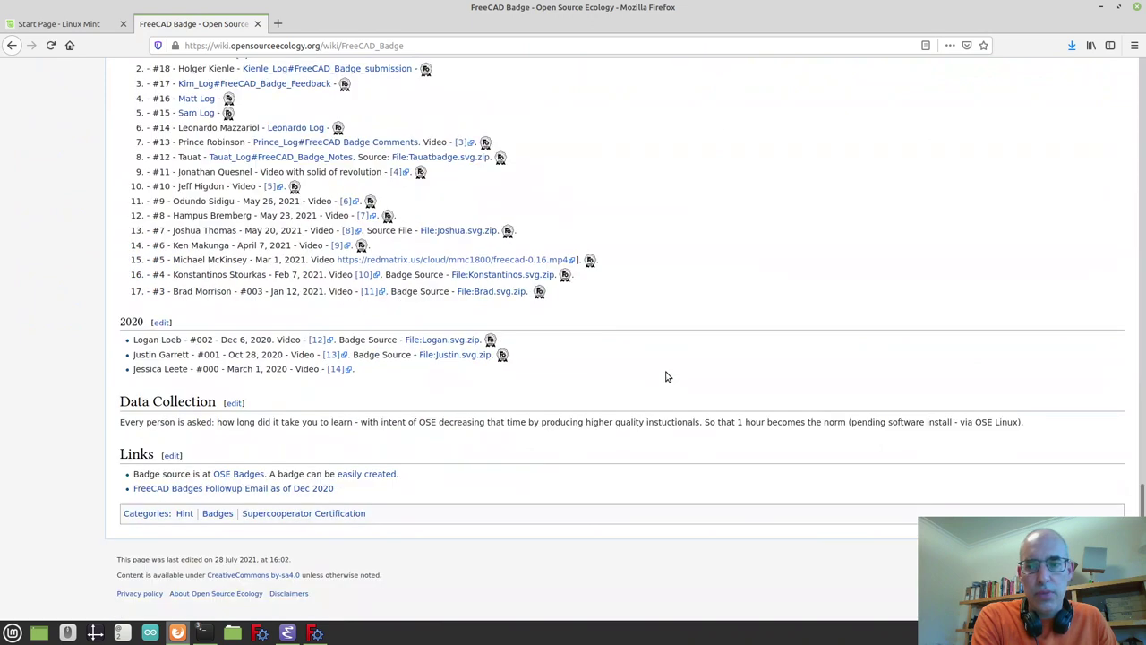
left_click(372, 476)
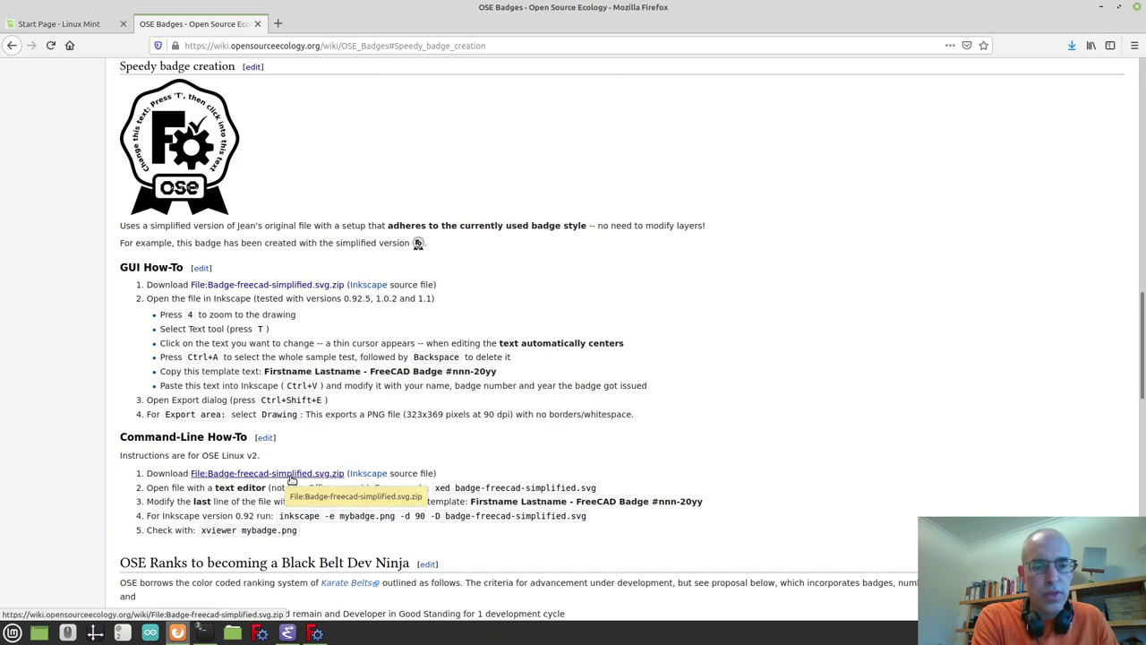
Download Badge-freecad-simplified.svg.zip and open it with Archive Manager
left_click(290, 477)
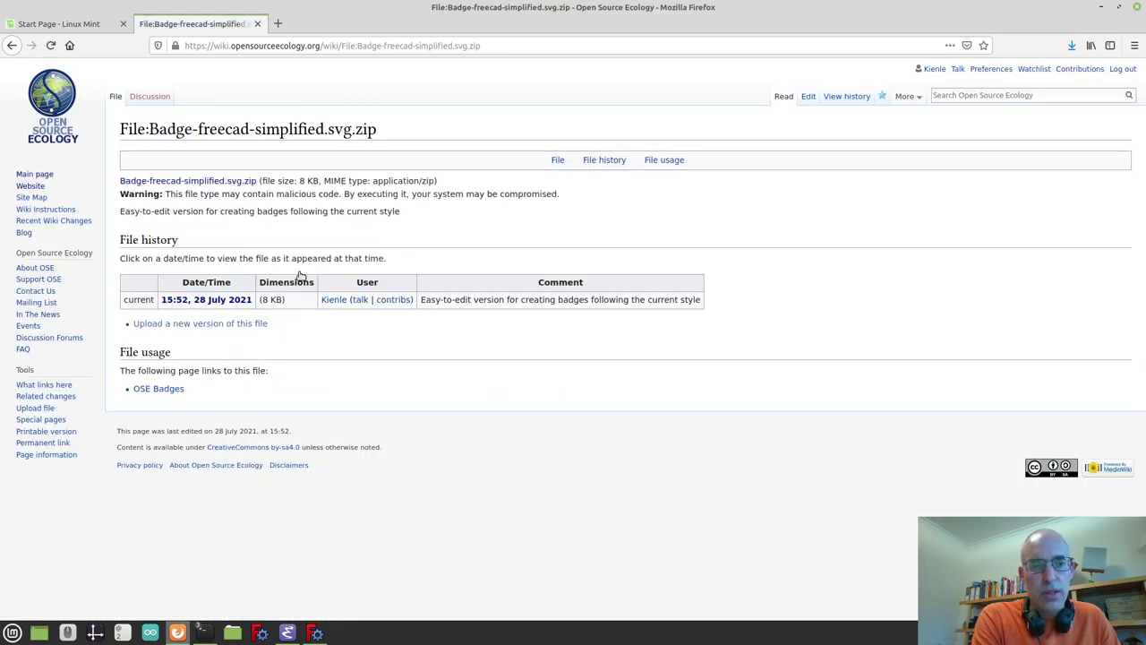
left_click(190, 182)
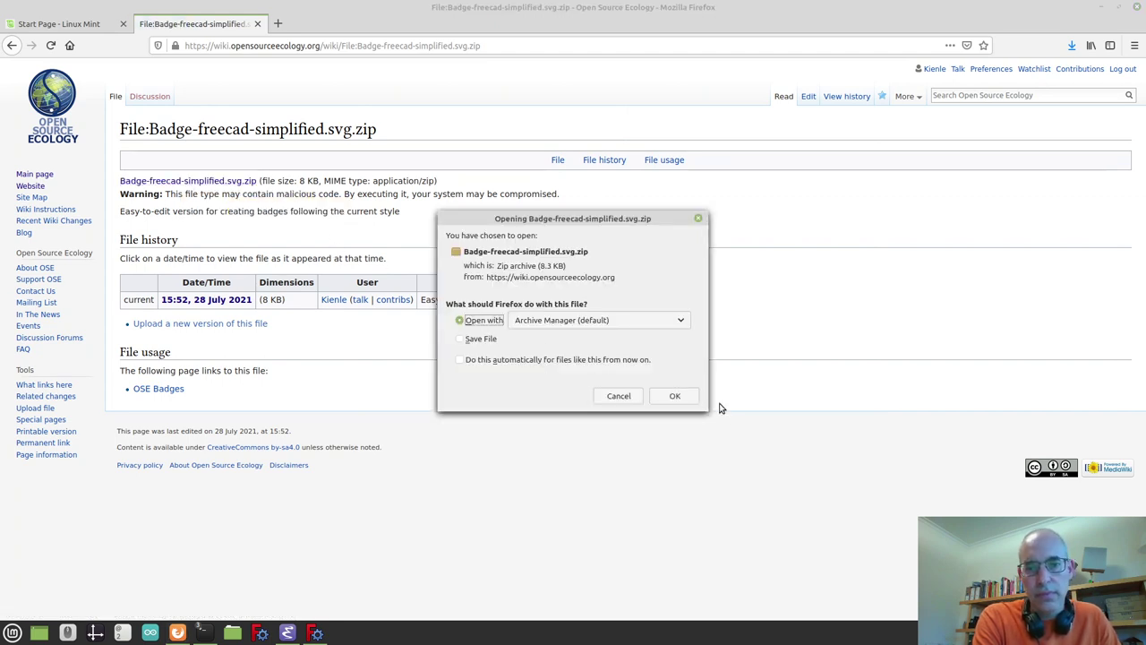
left_click(676, 396)
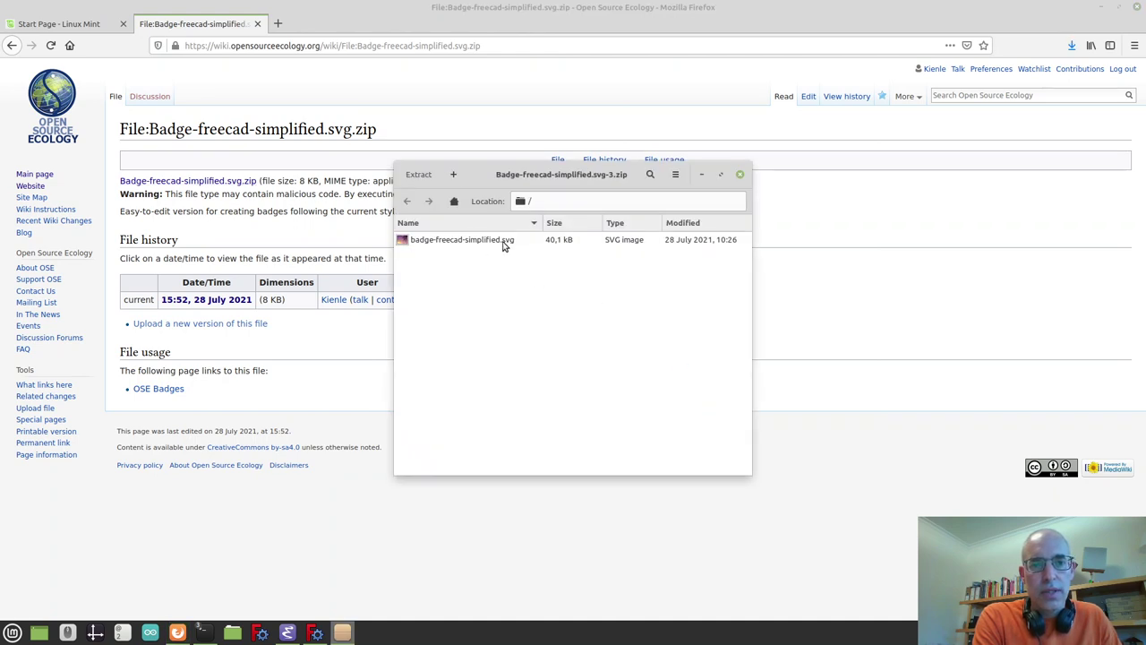
Extract badge-freecad-simplified.svg into Downloads, dismiss the success message and close Archive Manager
left_click(483, 239)
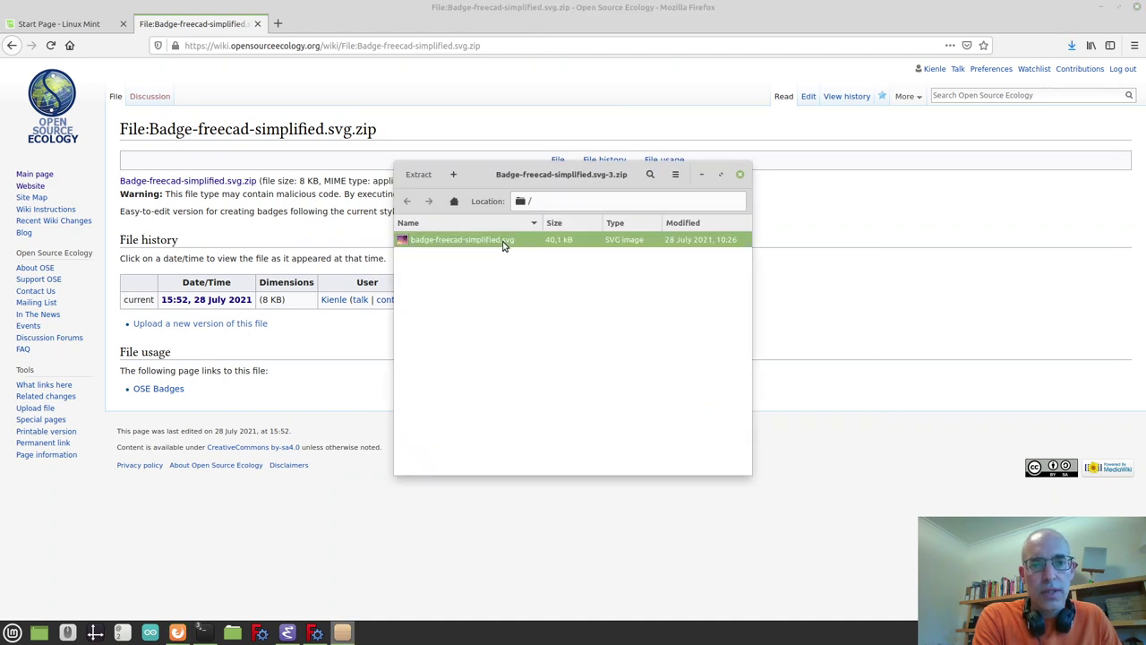
left_click(418, 175)
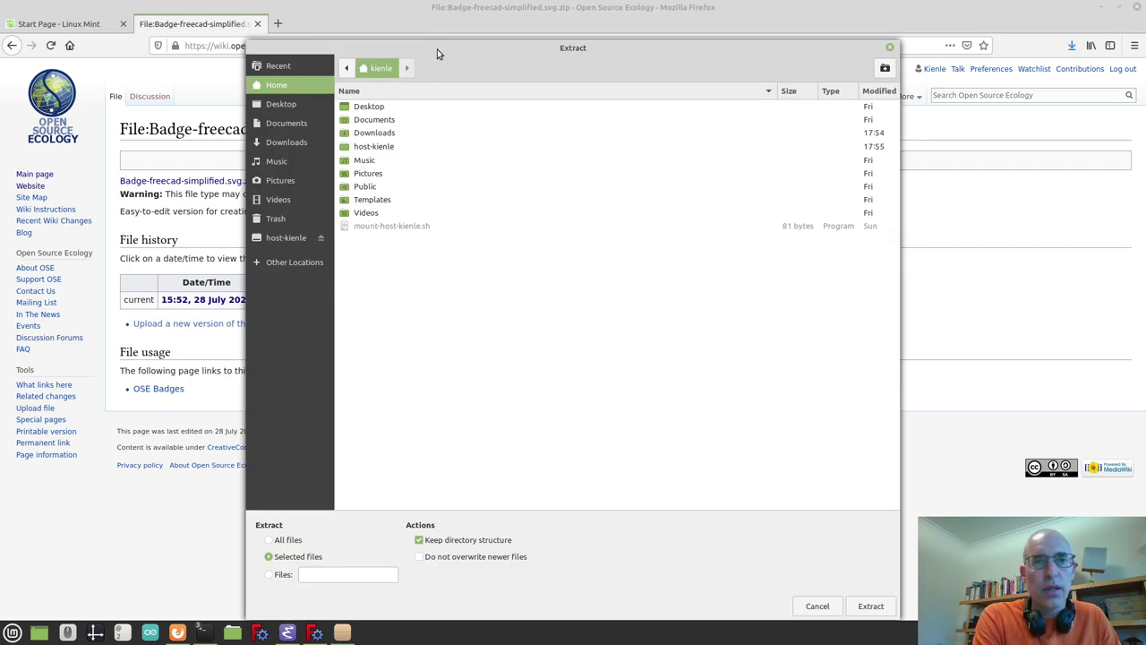
left_click_drag(437, 49, 316, 19)
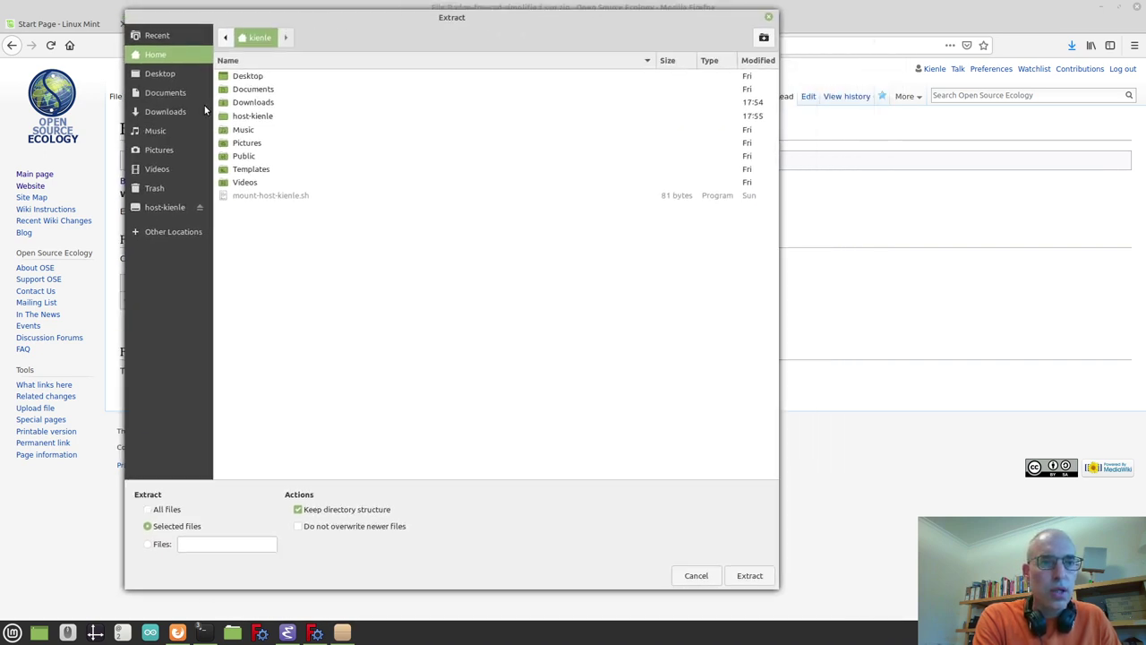
left_click(164, 114)
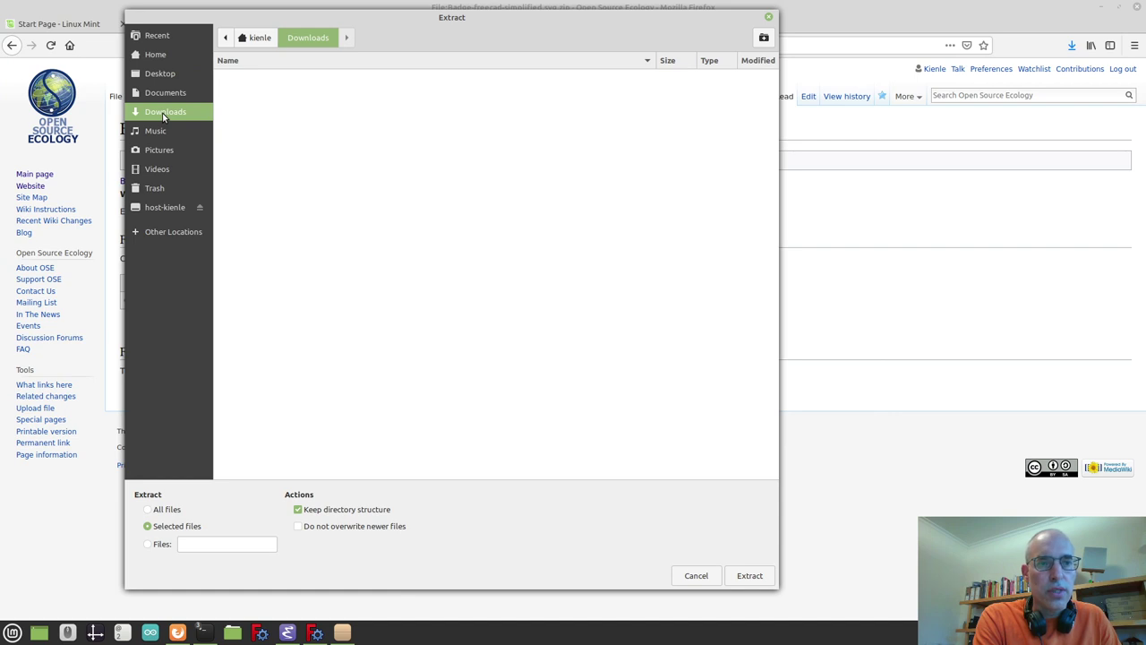
left_click(750, 577)
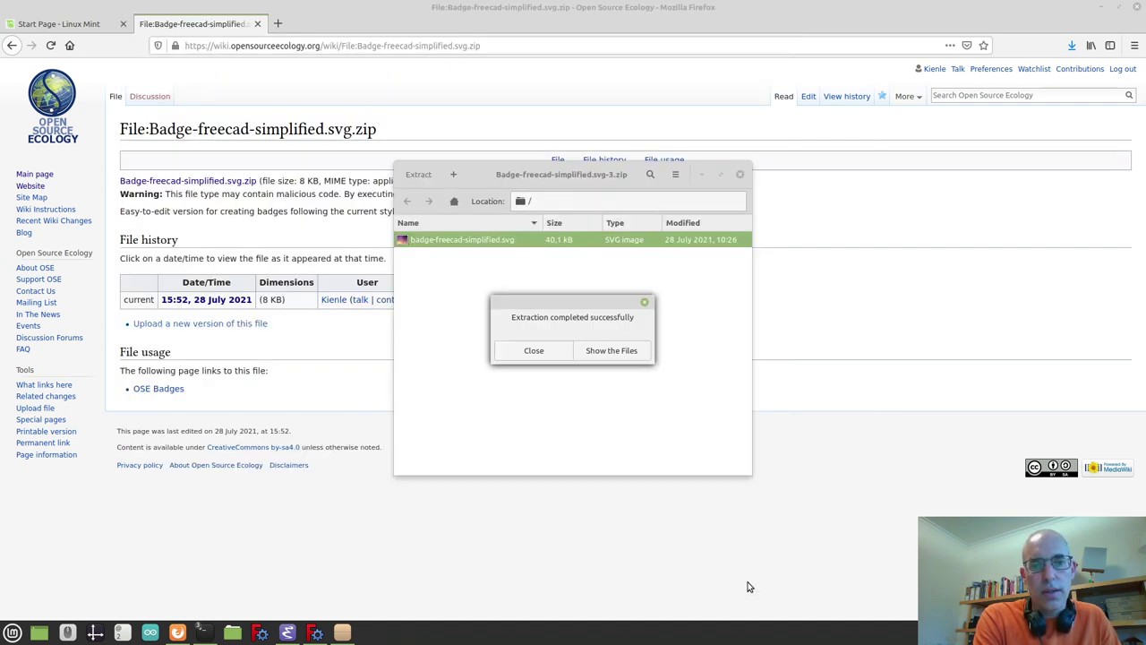
left_click(531, 352)
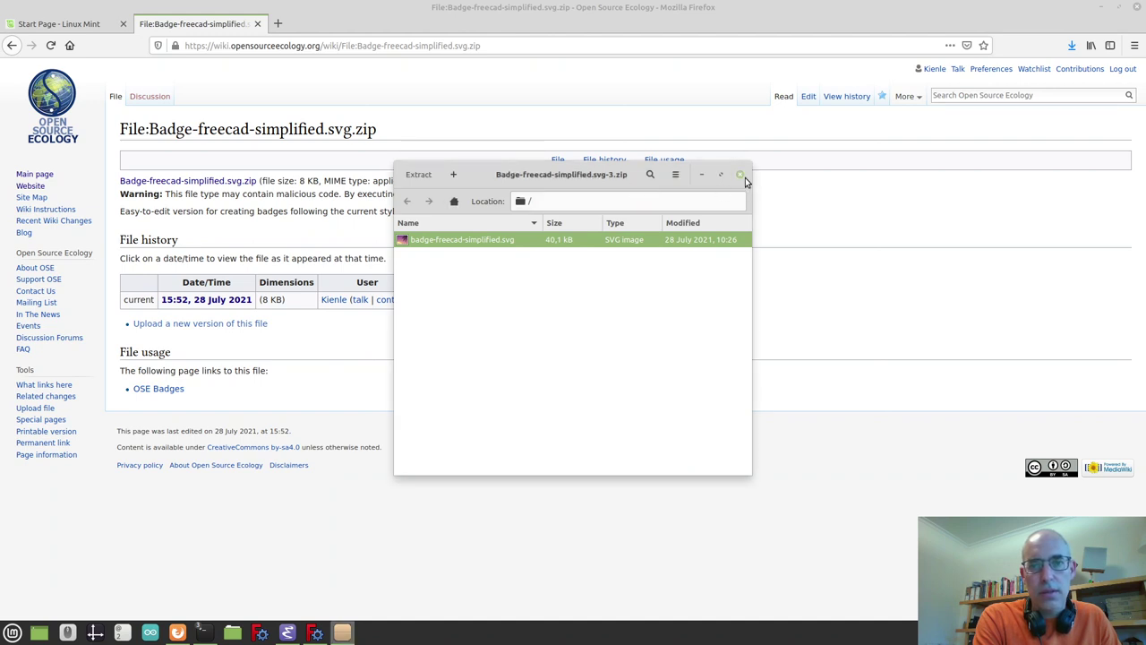
left_click(744, 176)
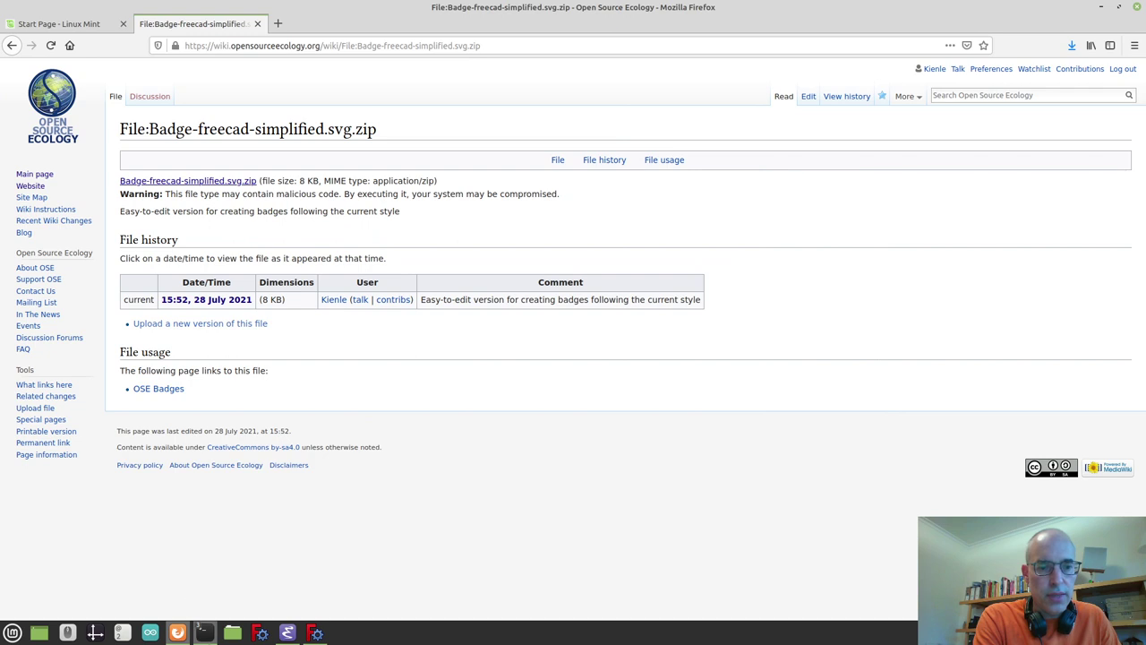
mouse_move(205, 633)
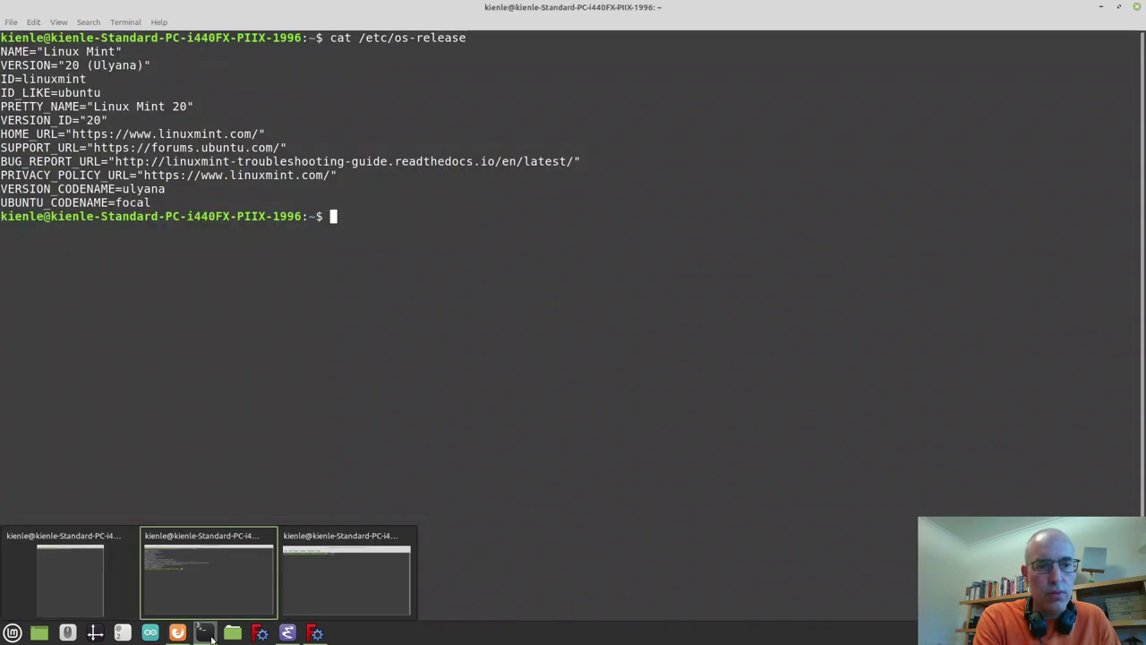
In the terminal, highlight the Linux Mint 20 version text, then clear the selection
left_click(208, 573)
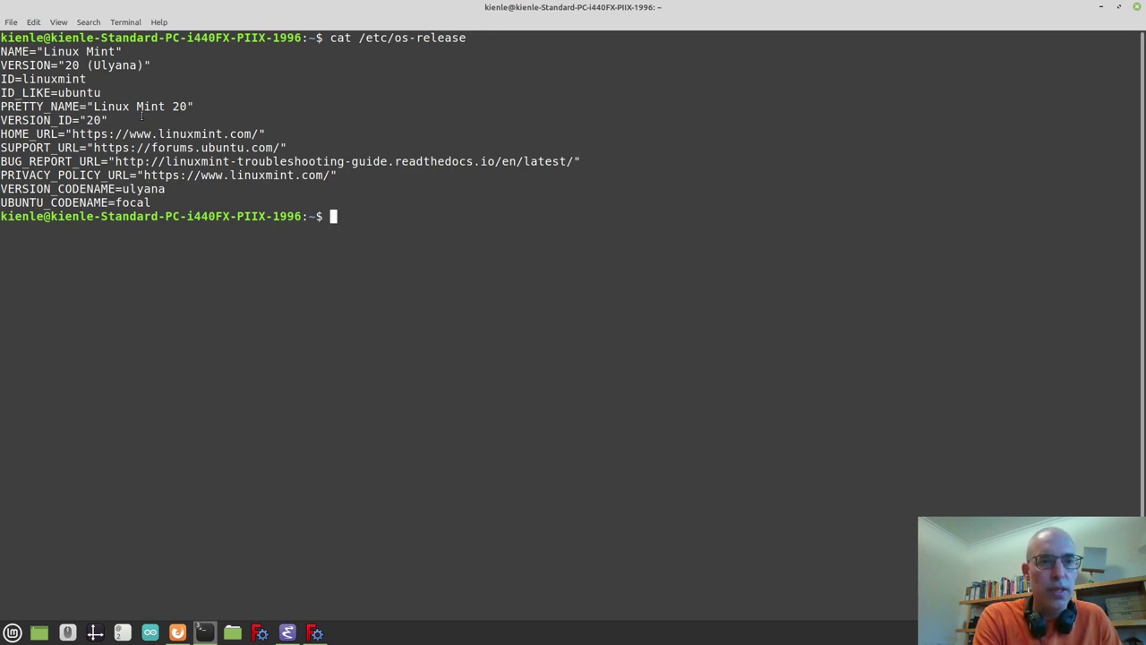
left_click_drag(141, 114, 195, 115)
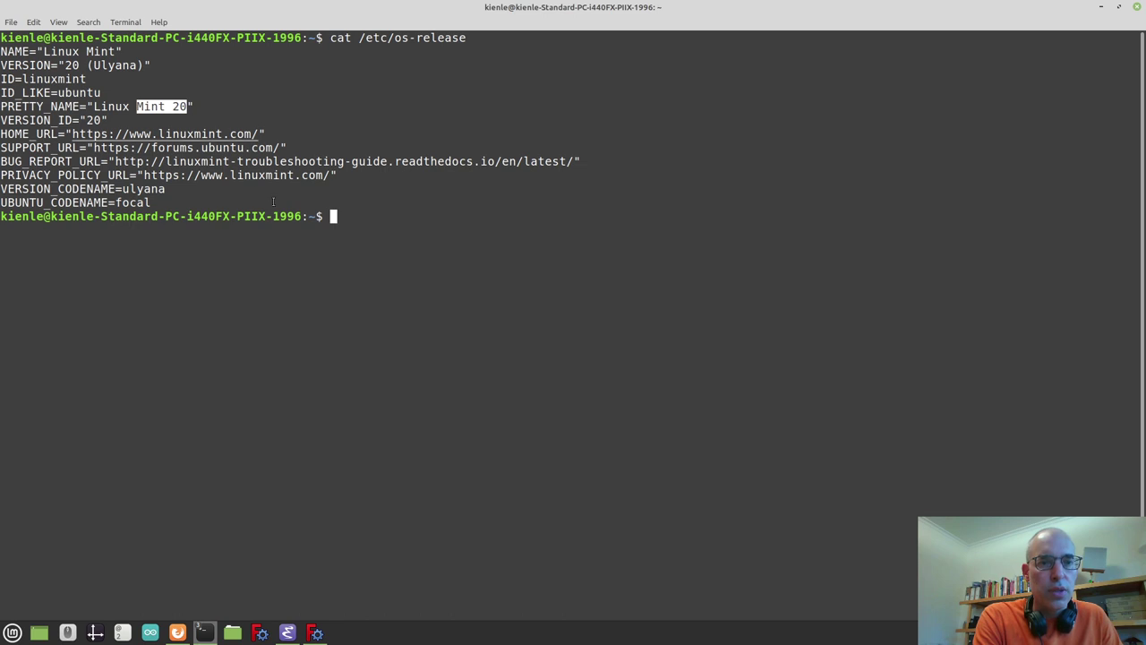
left_click(498, 354)
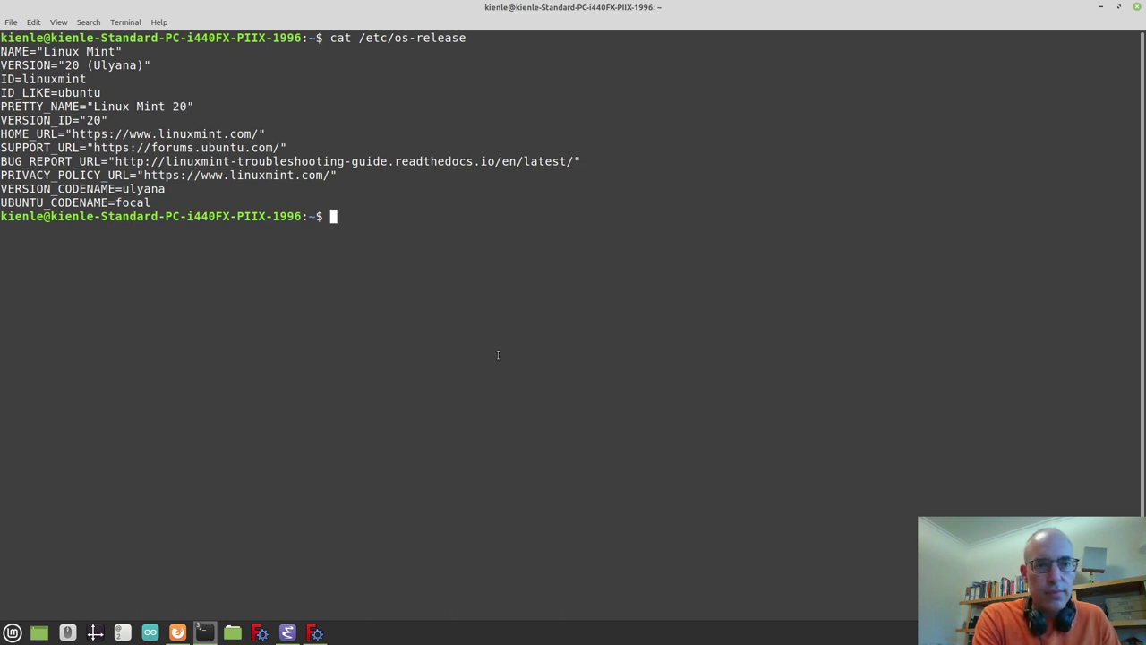
Change into ~/Downloads and list it, showing badge-freecad-simplified.svg
type("cd")
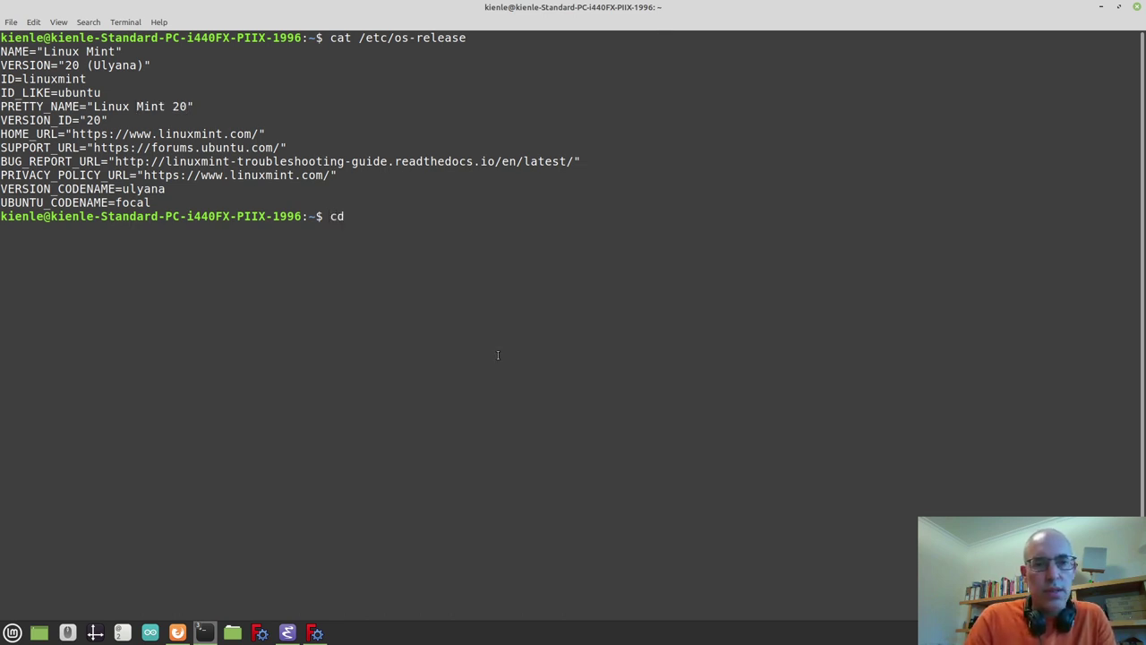
key("Return")
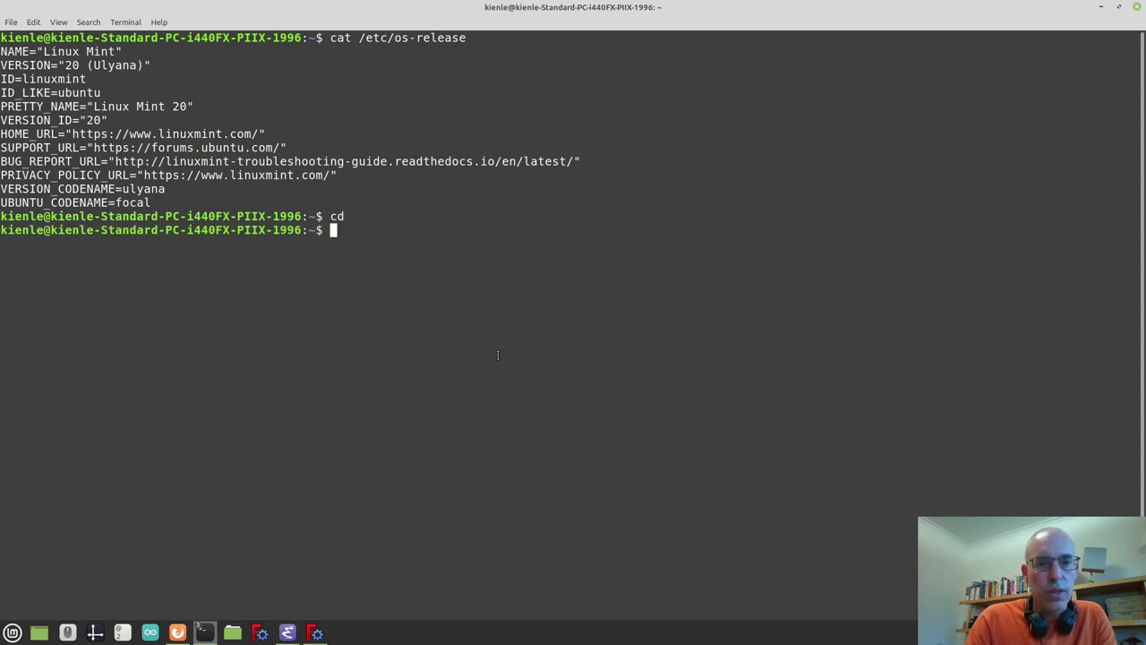
type("cd ")
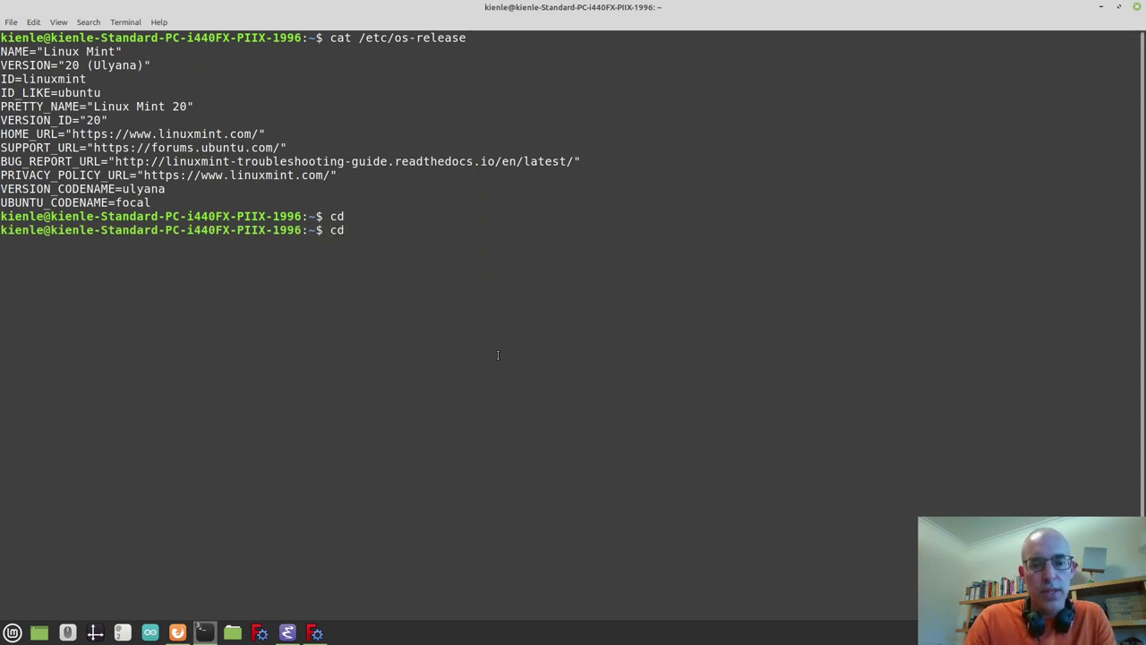
type("Do")
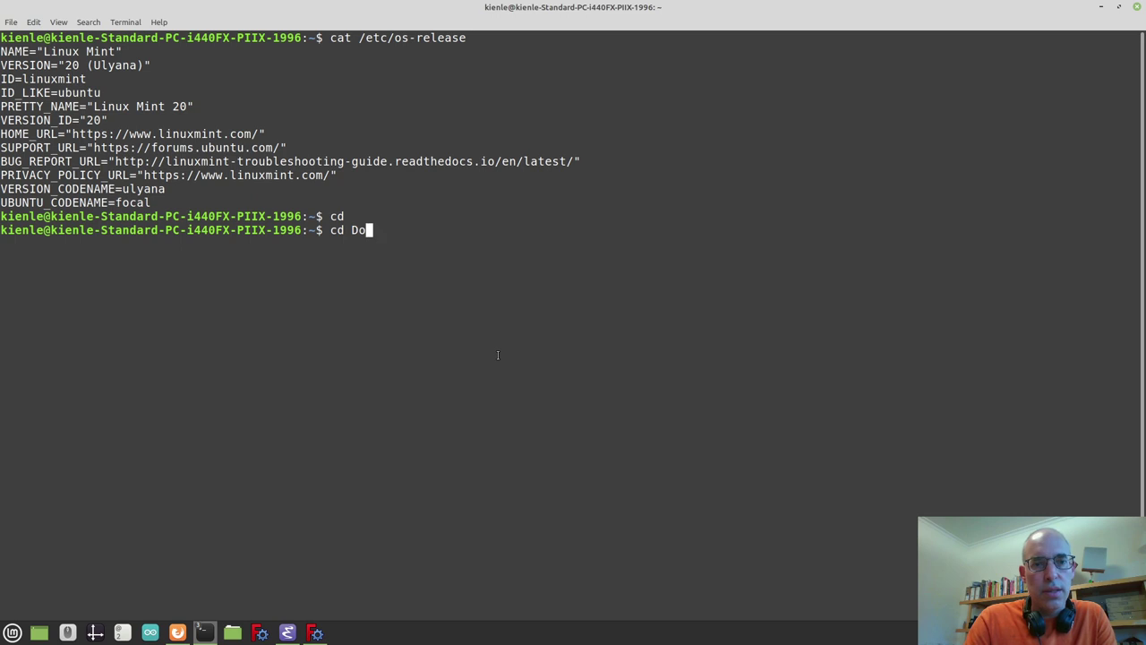
type("w")
key("Tab")
key("Return")
type("ls")
key("Return")
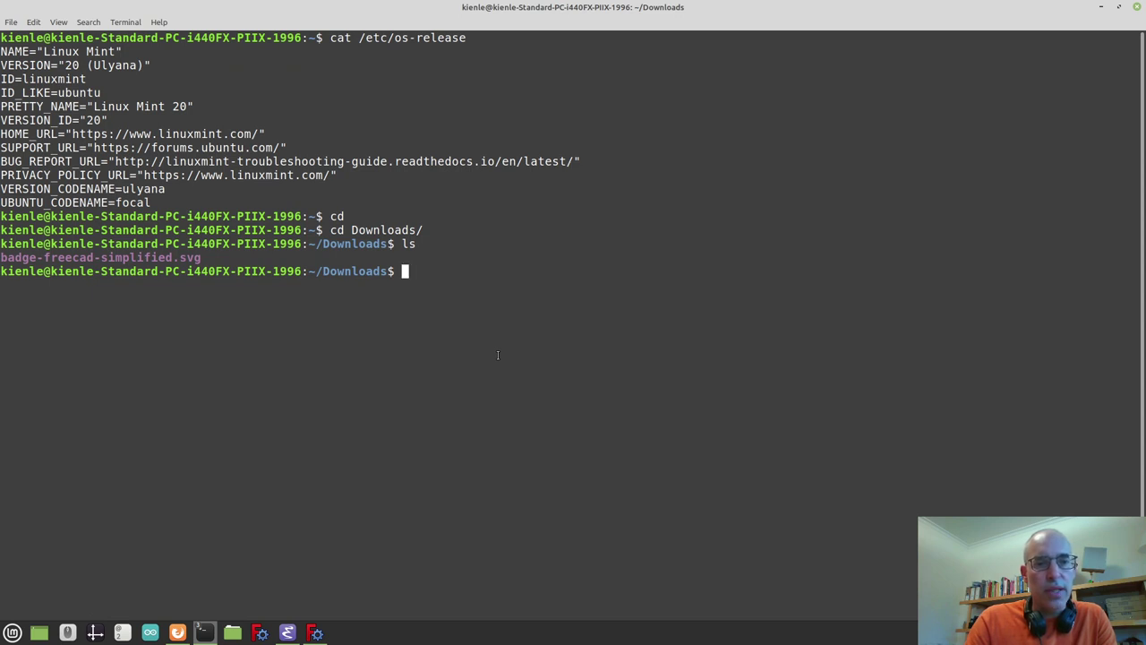
Tail badge-freecad-simplified.svg, highlight its placeholder sentence, and prepare an xed command for the file
type("tai")
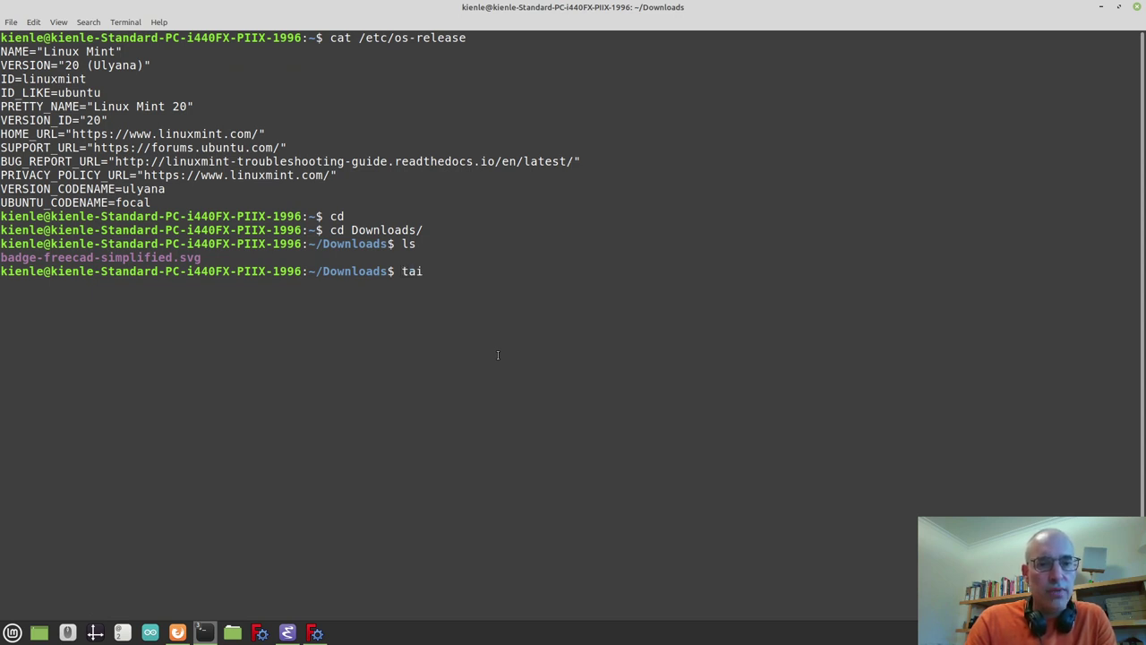
type("l")
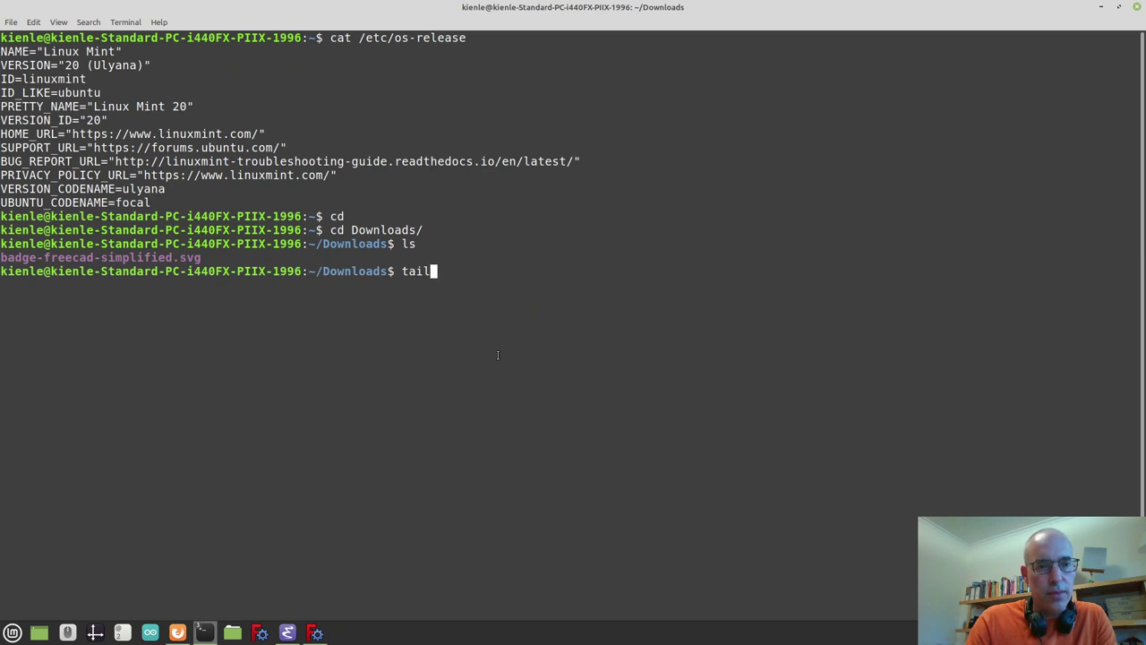
type(" b")
key("Tab")
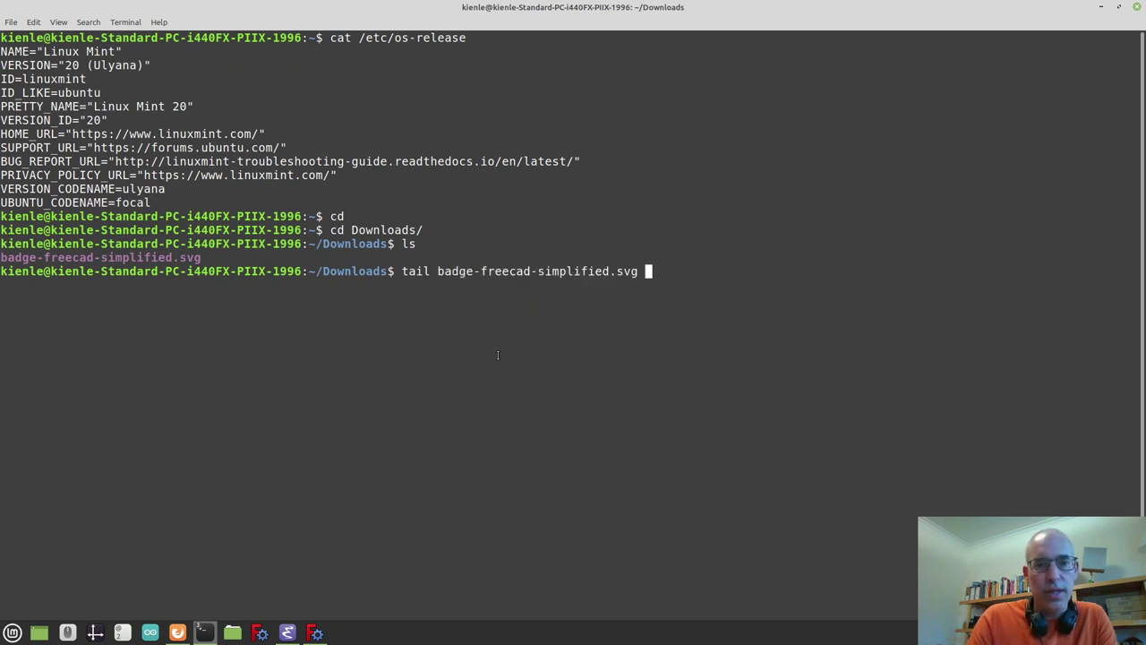
key("Return")
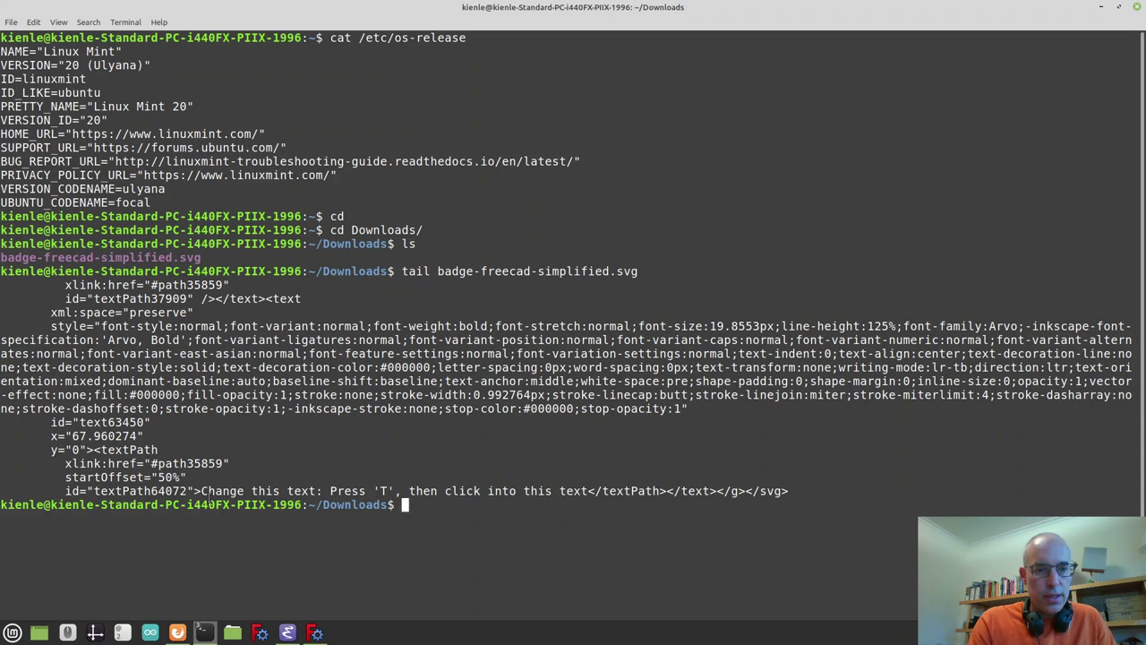
left_click_drag(202, 491, 592, 499)
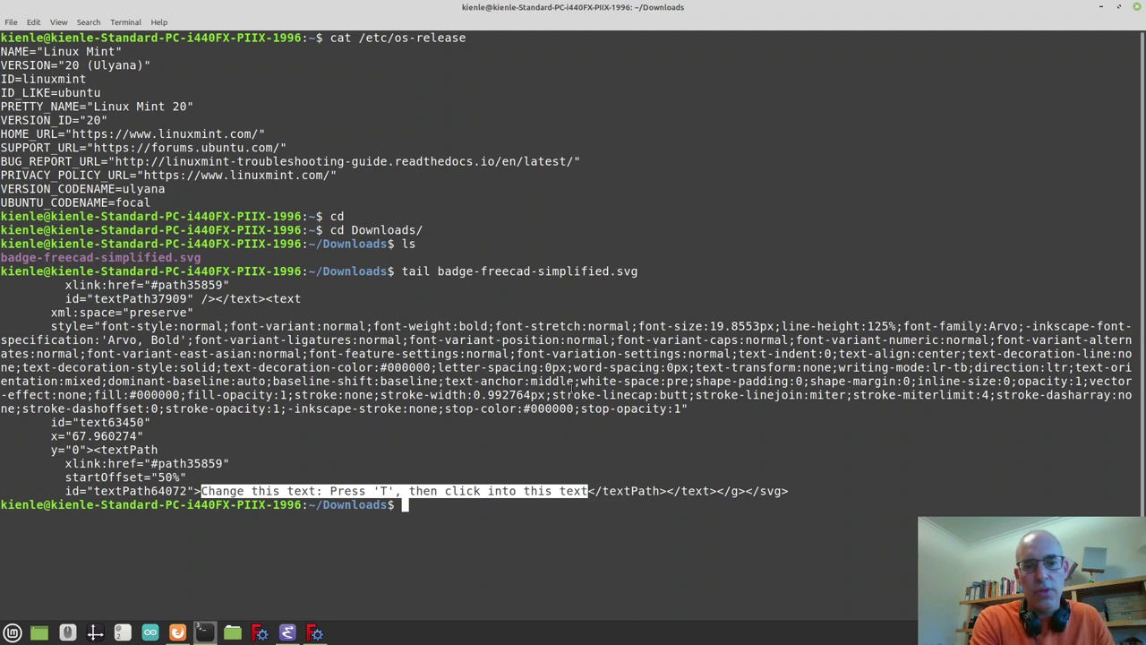
left_click(549, 578)
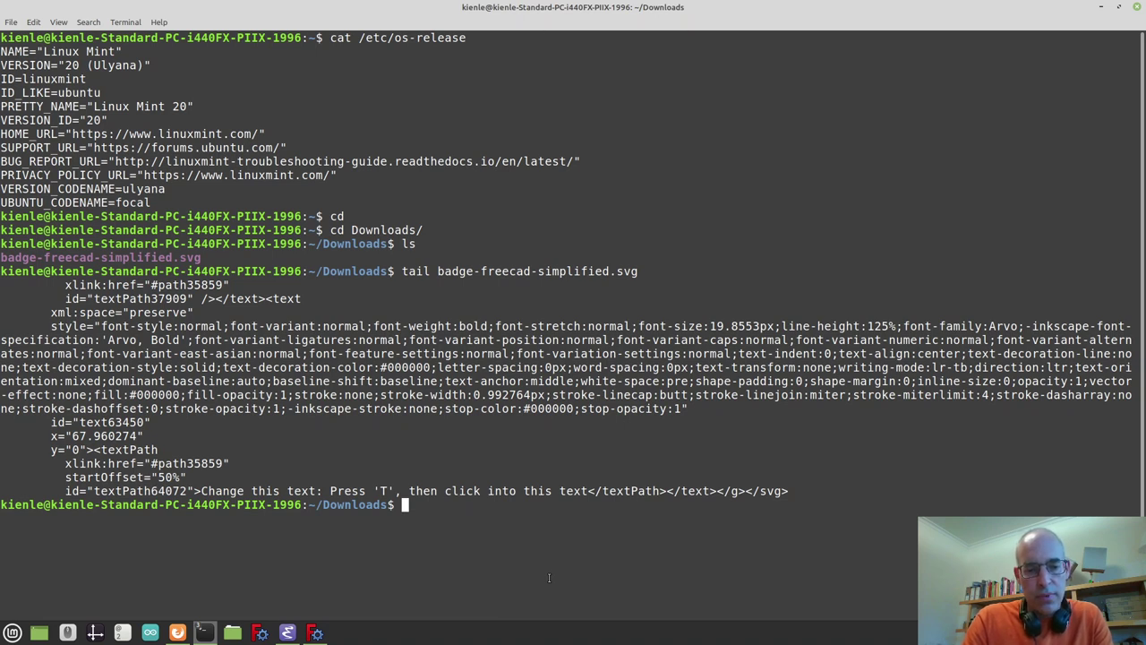
type("xed")
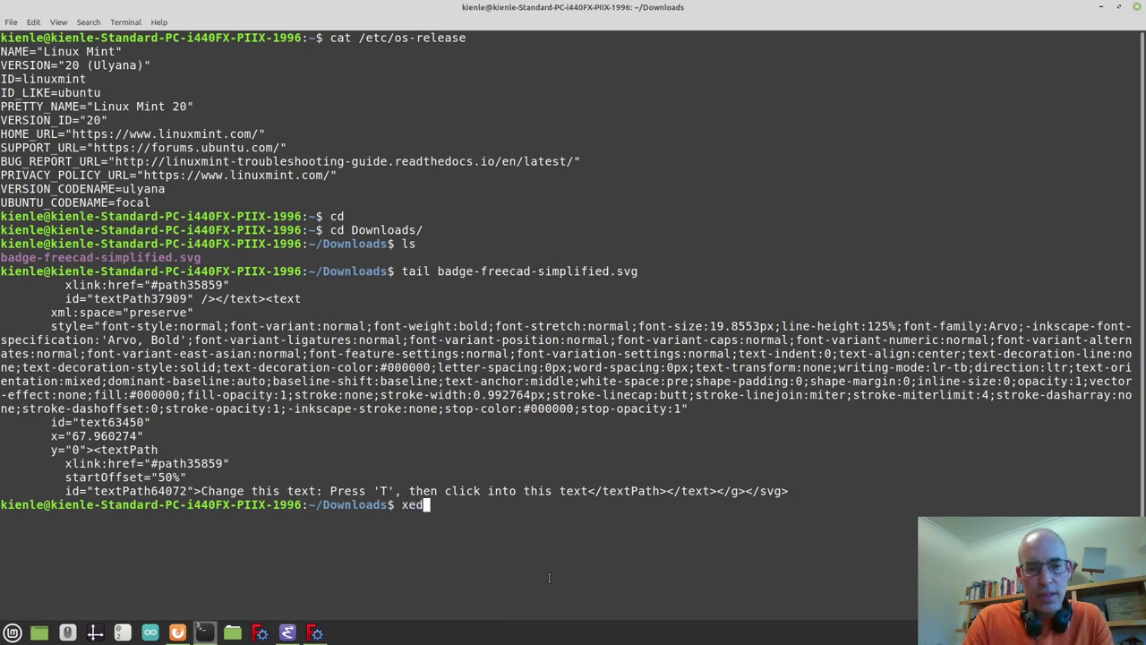
key("Tab")
Open badge-freecad-simplified.svg in xed, jump to the file end and maximize the window
key("Return")
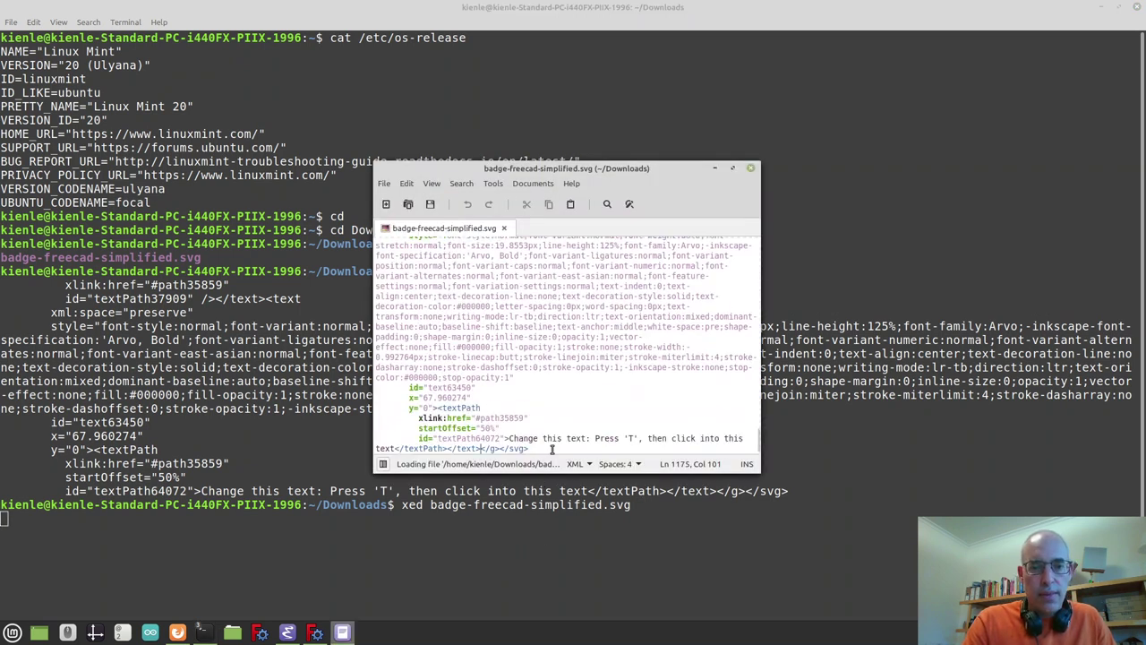
left_click(625, 317)
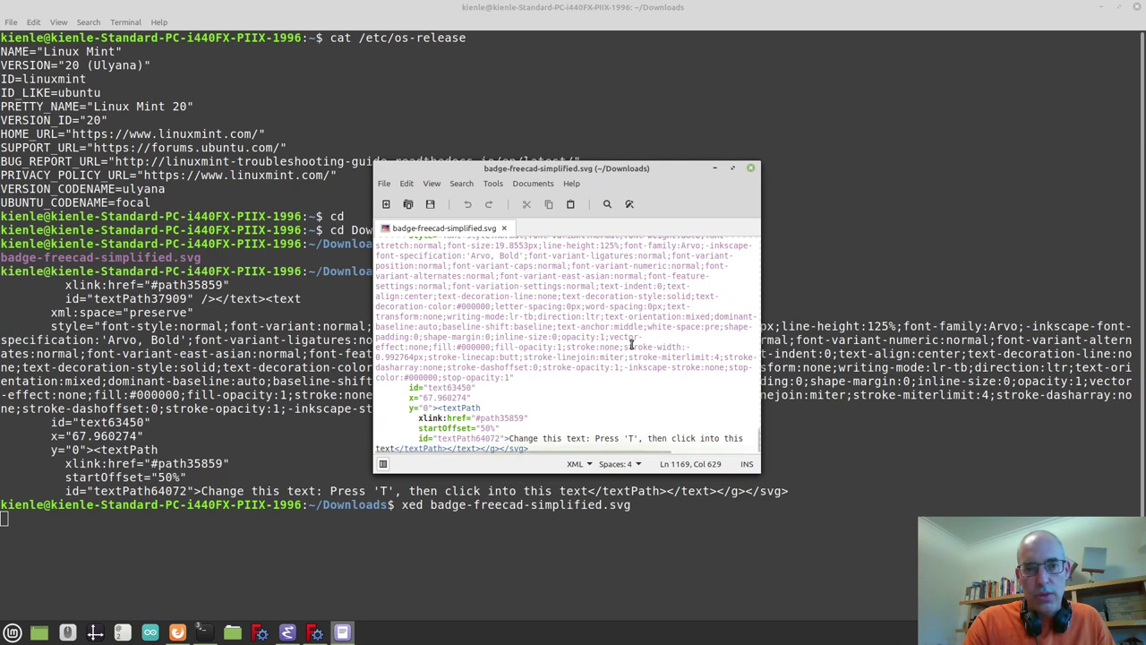
left_click(640, 395)
key("ctrl+End")
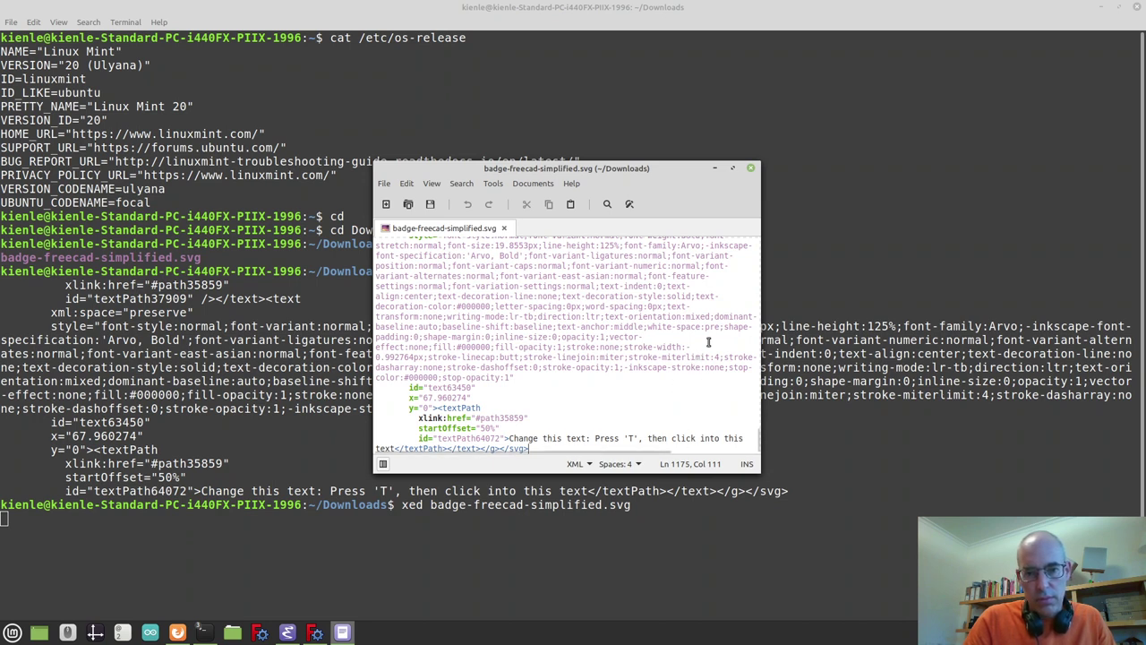
left_click(734, 169)
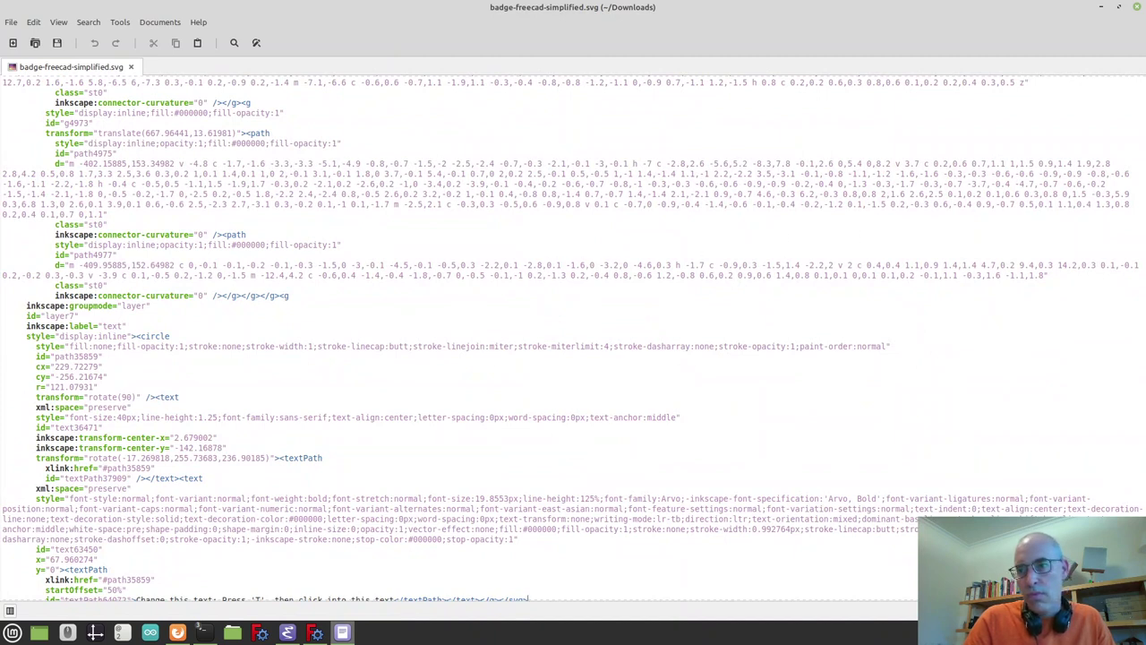
Select and delete the placeholder sentence in the last text path
left_click(356, 599)
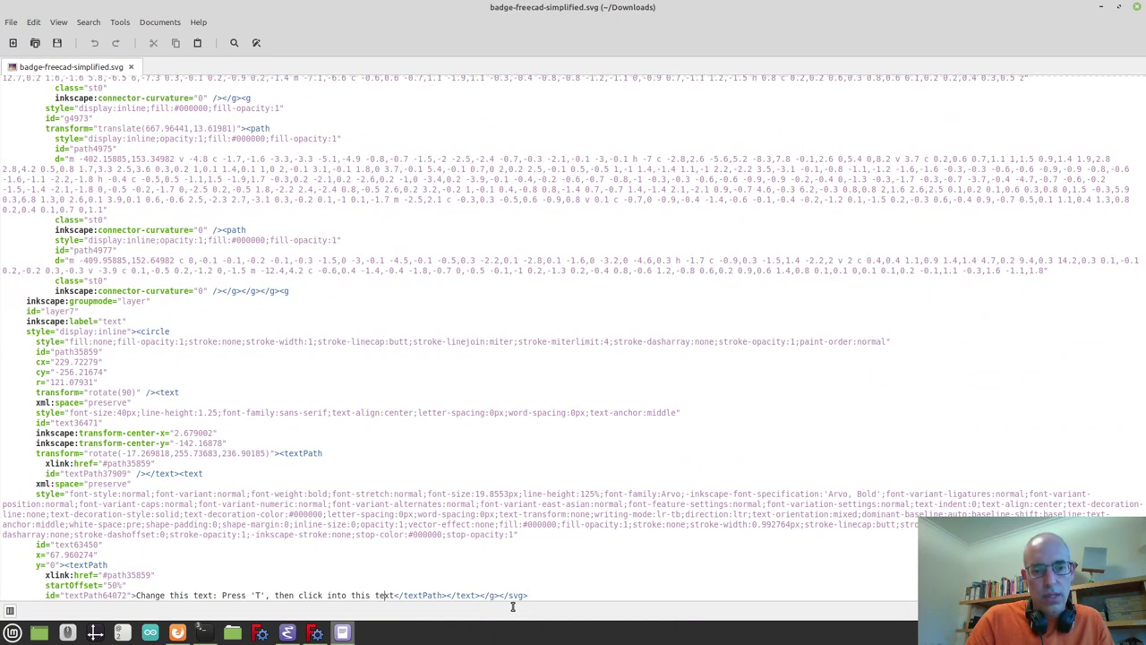
key("shift+Right")
key("shift+Left")
key("shift+Left")
key("shift+Left")
key("shift+Left")
key("shift+Left")
key("shift+Left")
key("shift+Left")
key("shift+Left")
key("shift+Left")
key("shift+Left")
key("shift+Left")
key("shift+Left")
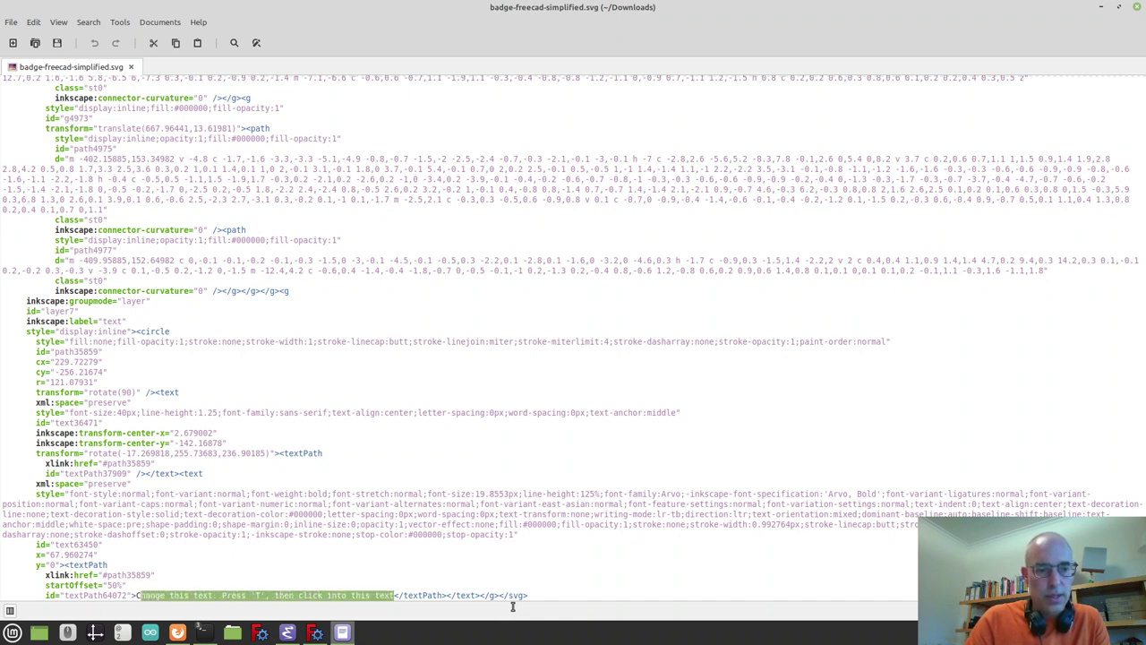
key("Delete")
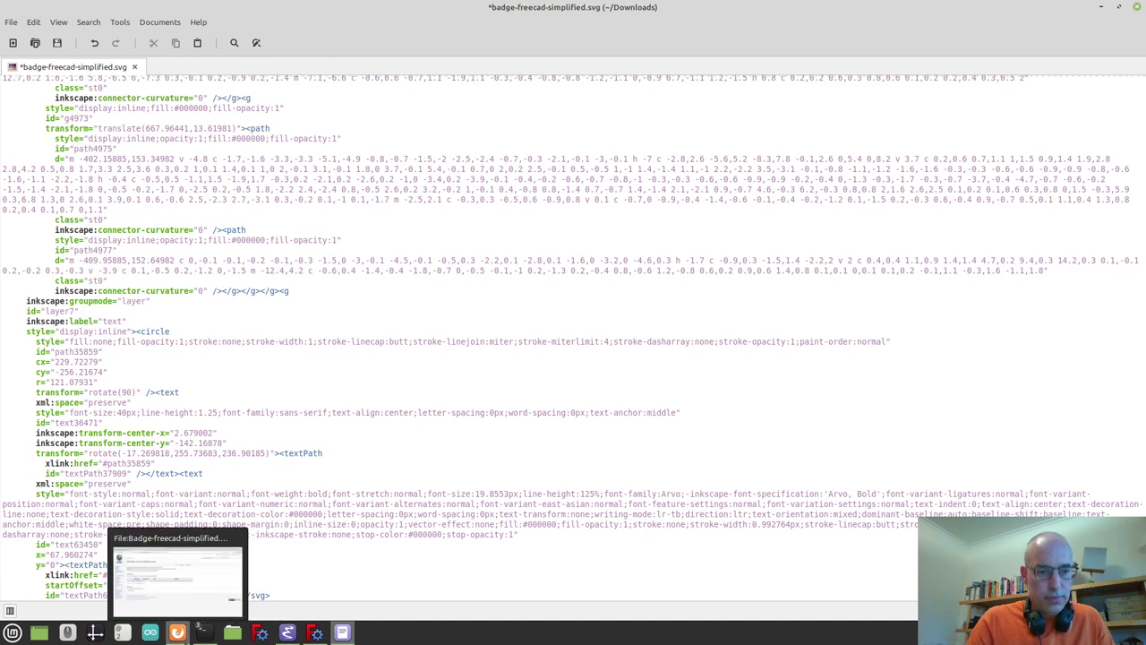
Select 'Firstname Lastname - FreeCAD Badge #nnn-20yy' on the OSE Badges page, then return to xed
left_click(180, 634)
key("alt+Left")
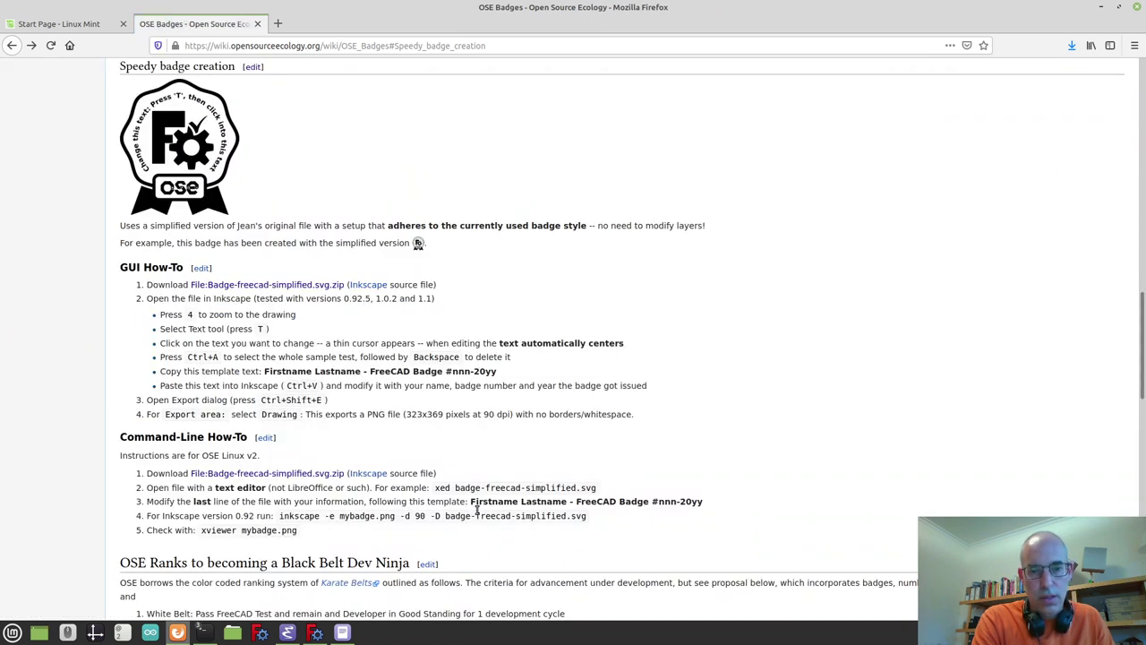
left_click_drag(471, 503, 716, 510)
key("ctrl+c")
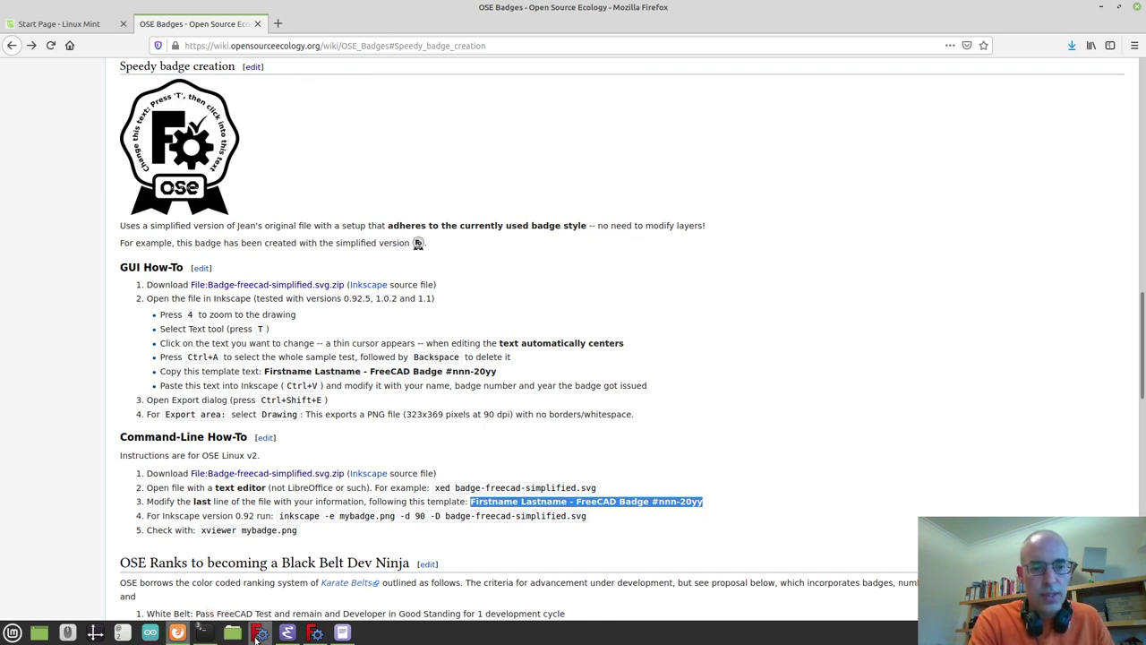
mouse_move(342, 633)
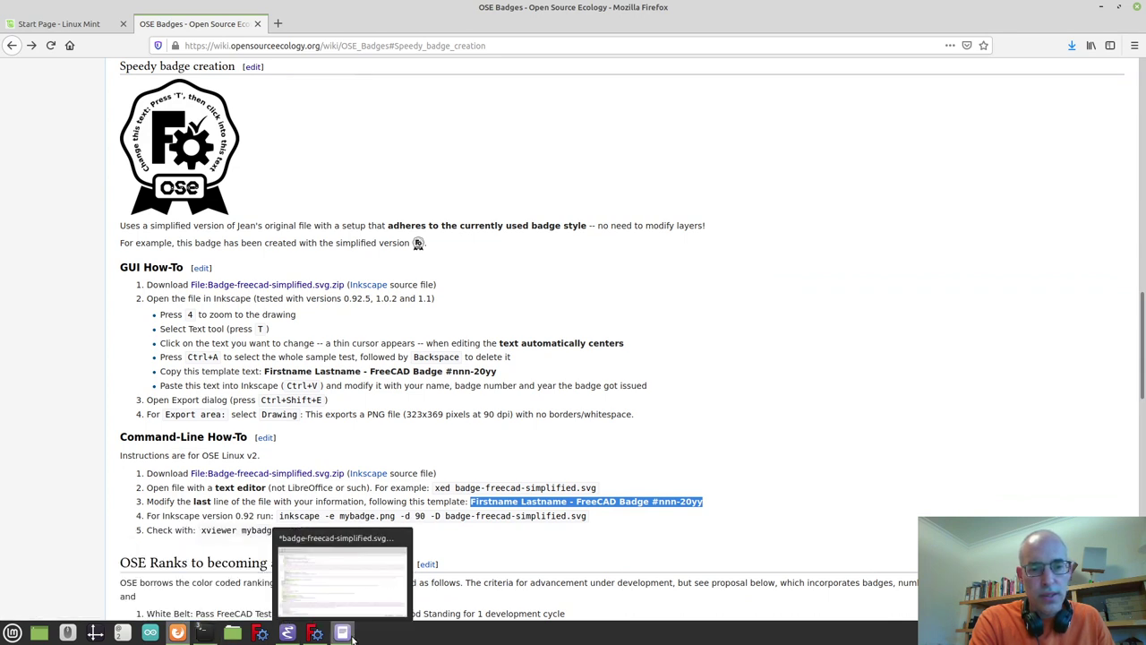
left_click(352, 634)
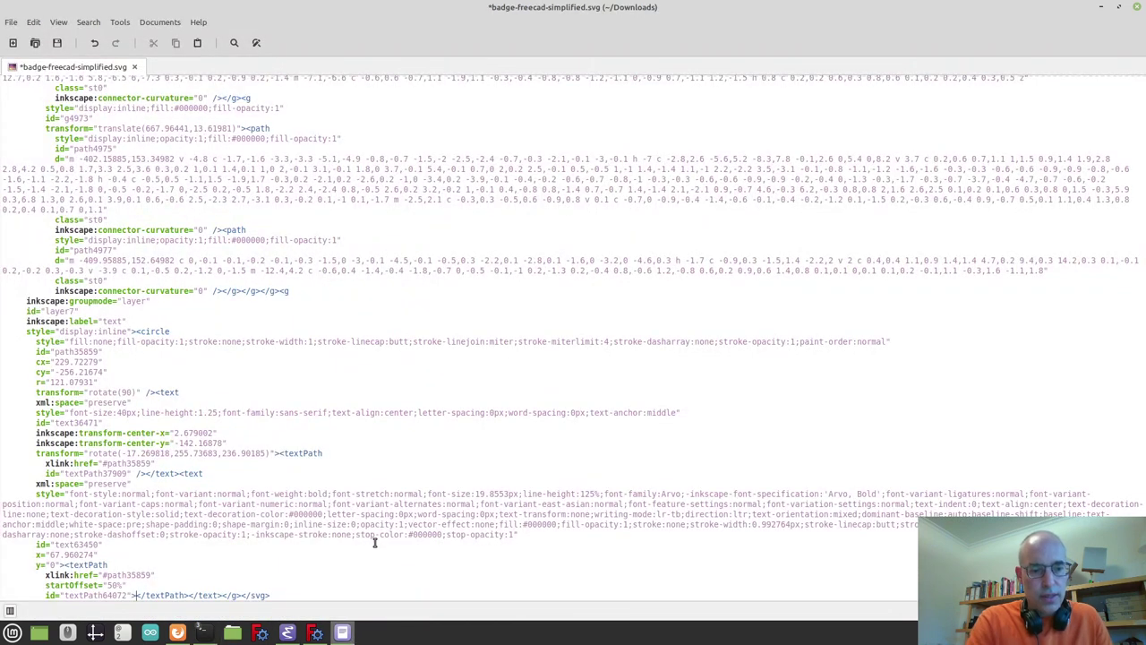
Paste the template line into the empty textPath, save the SVG and leave xed
key("ctrl+v")
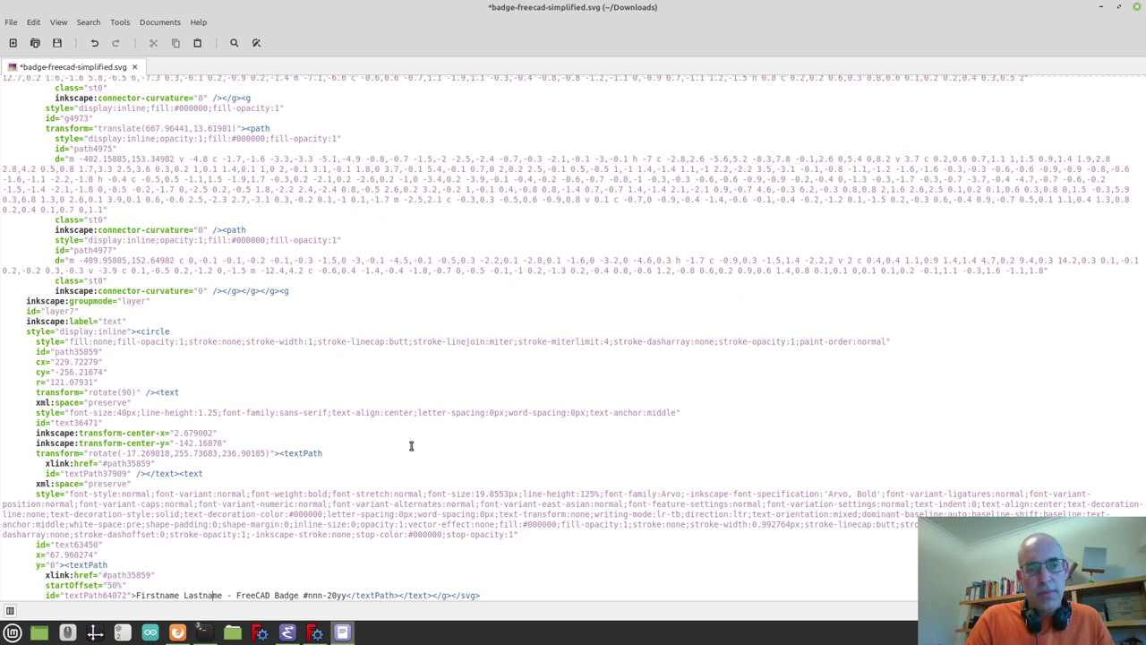
key("ctrl+s")
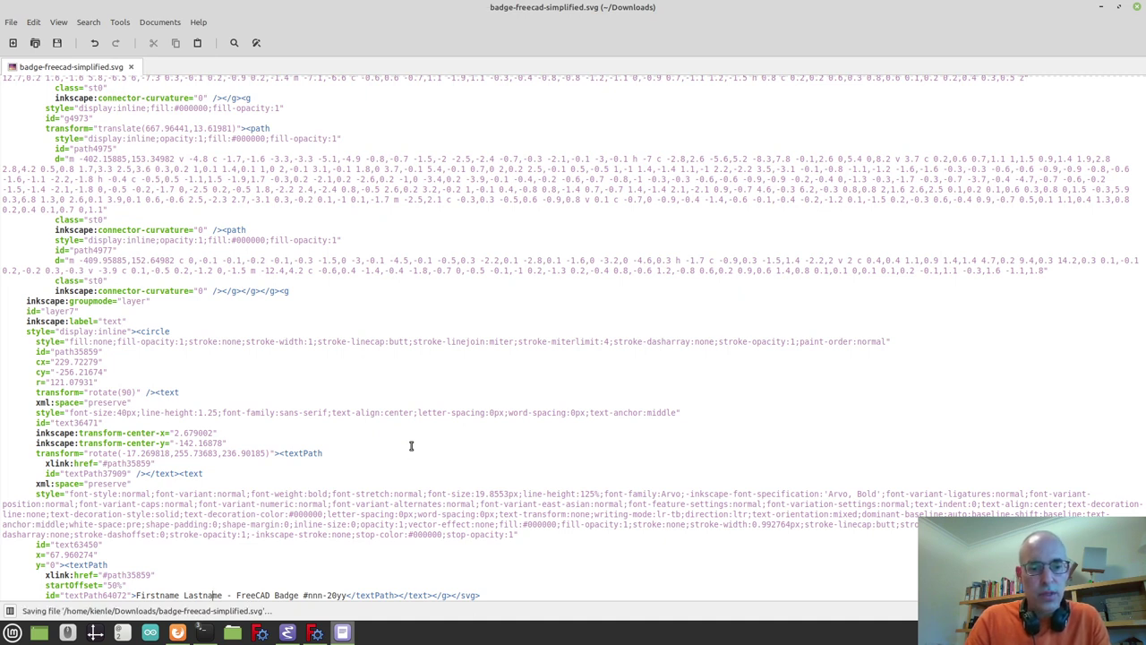
key("alt+Tab")
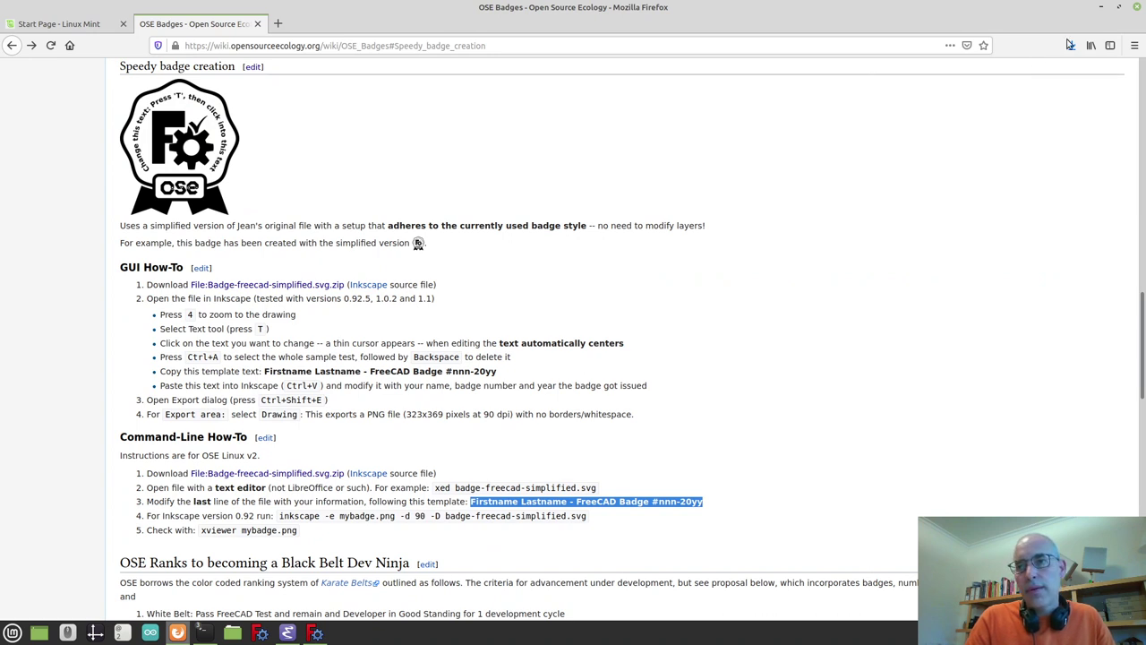
Rerun tail on badge-freecad-simplified.svg to confirm it ends with the template line
left_click(1104, 11)
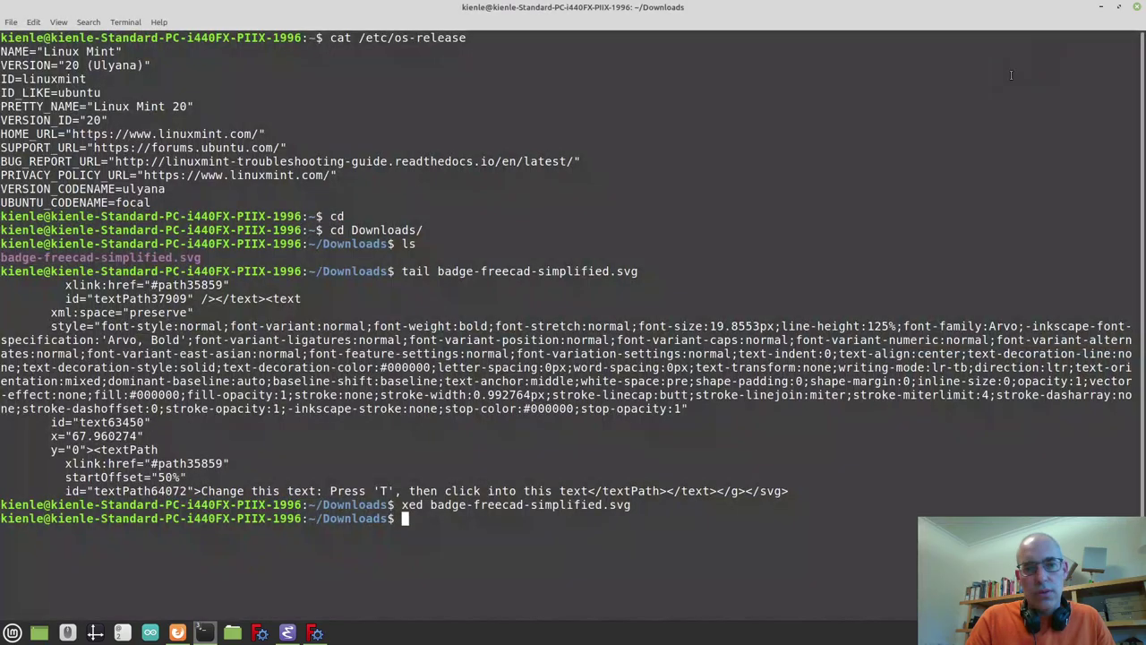
key("Up")
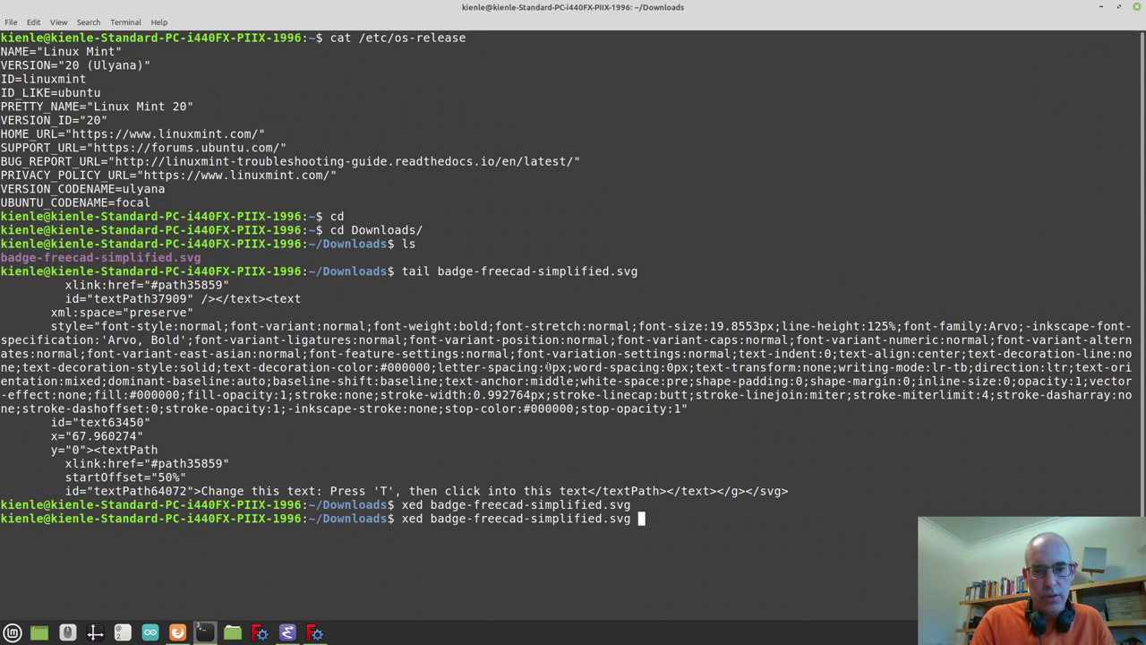
key("Up")
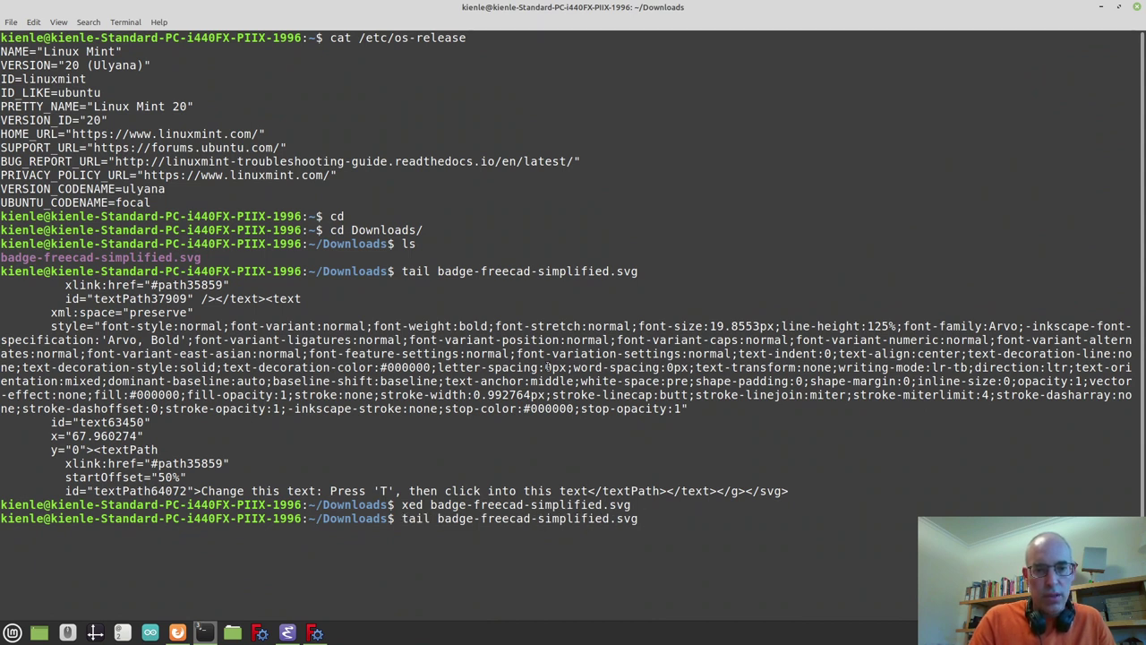
key("Return")
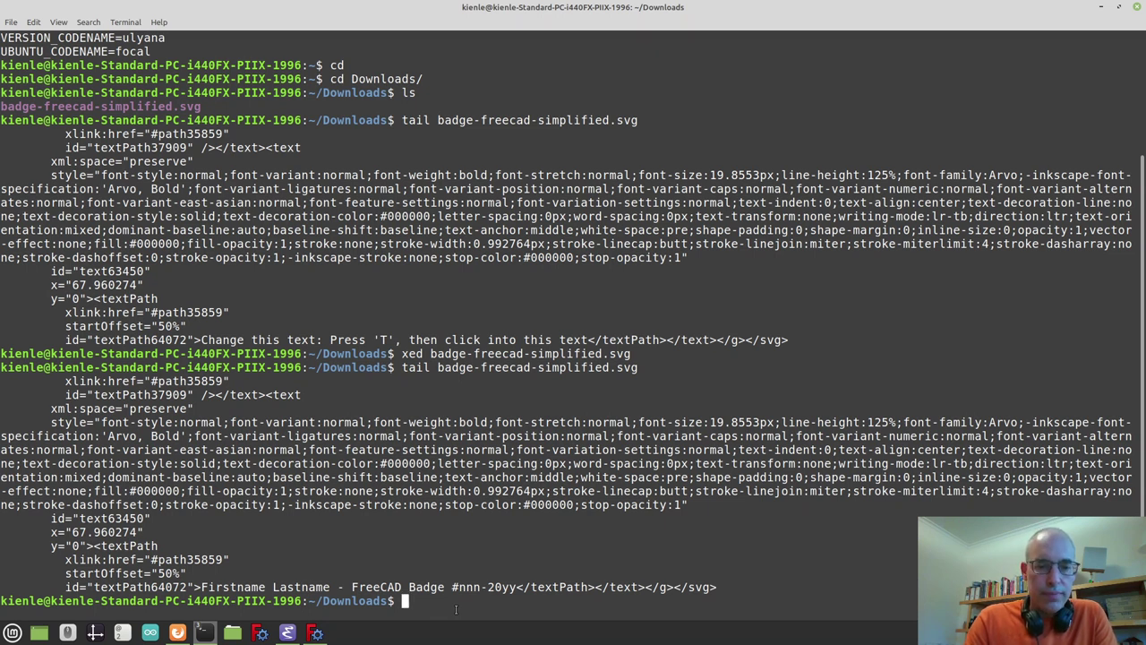
Confirm Inkscape 0.92.5 is installed and display its full command-line help
type("ink")
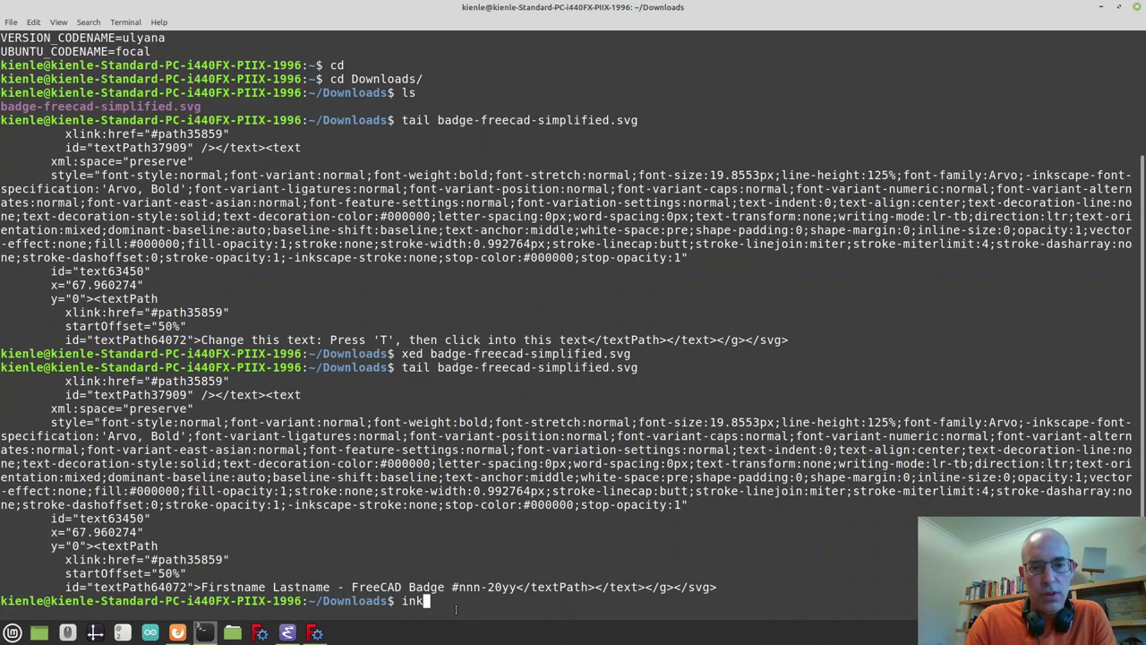
type("scape --version")
key("Return")
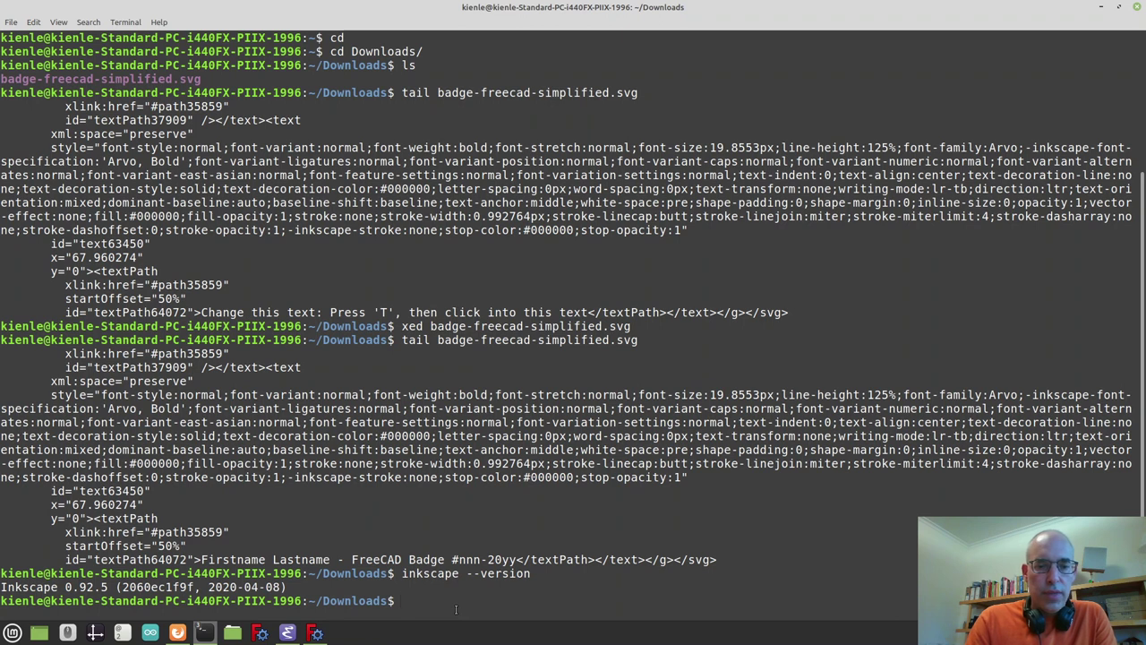
key("Up")
key("BackSpace")
key("BackSpace")
key("BackSpace")
key("BackSpace")
key("BackSpace")
key("BackSpace")
type("help")
key("Return")
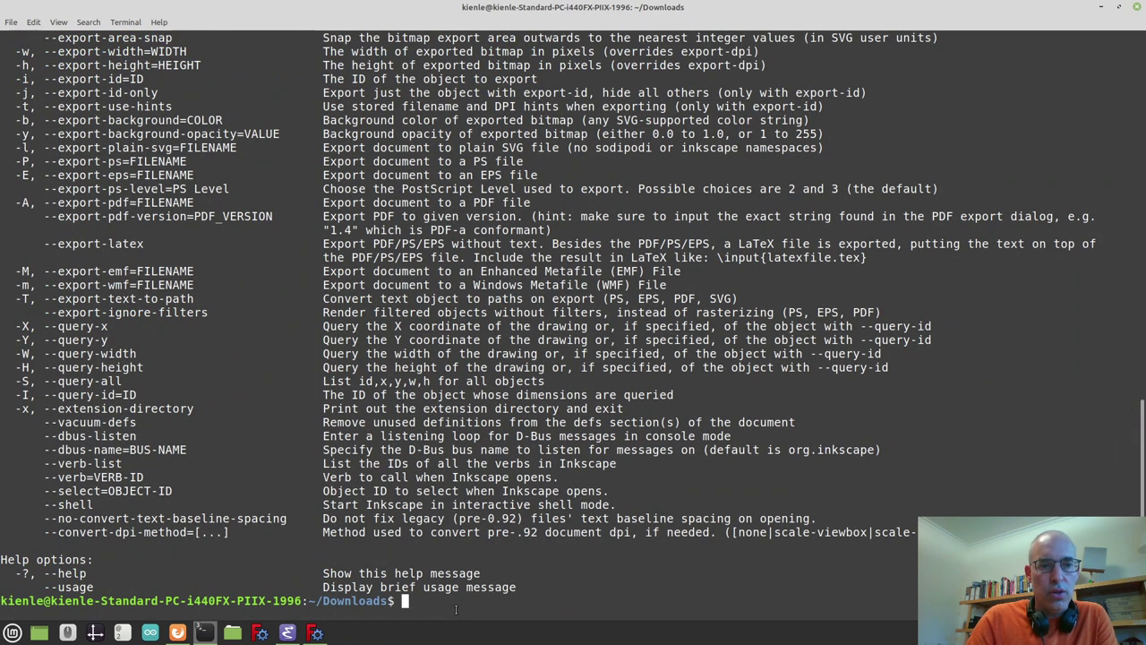
Filter the Inkscape help output to just the export options with grep export
key("Up")
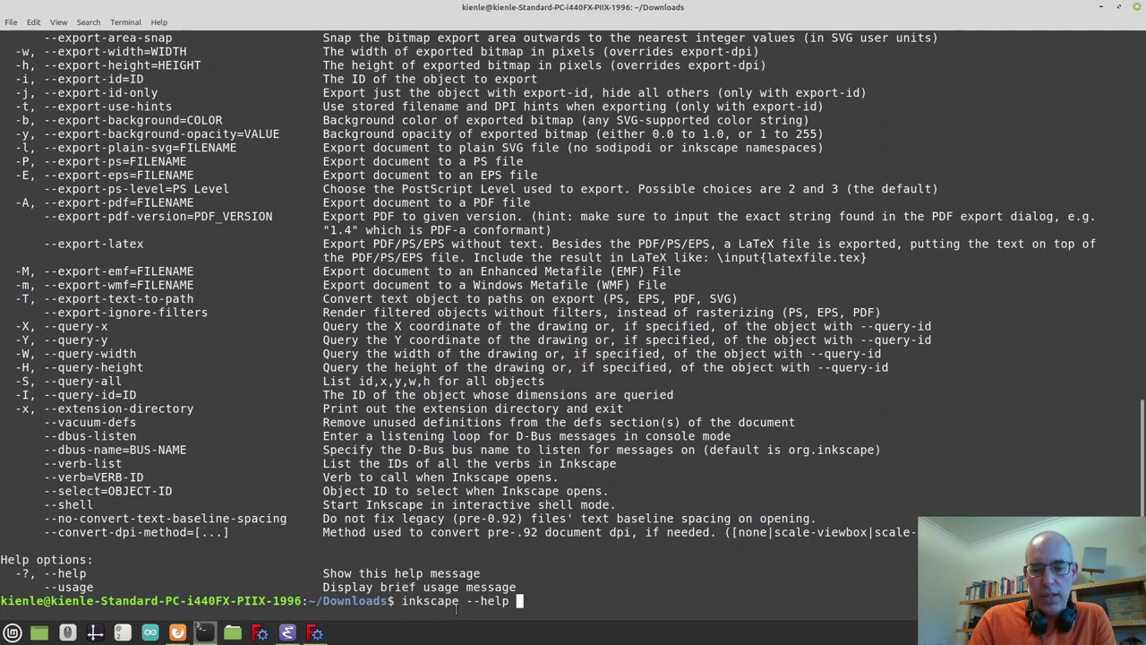
type("| ")
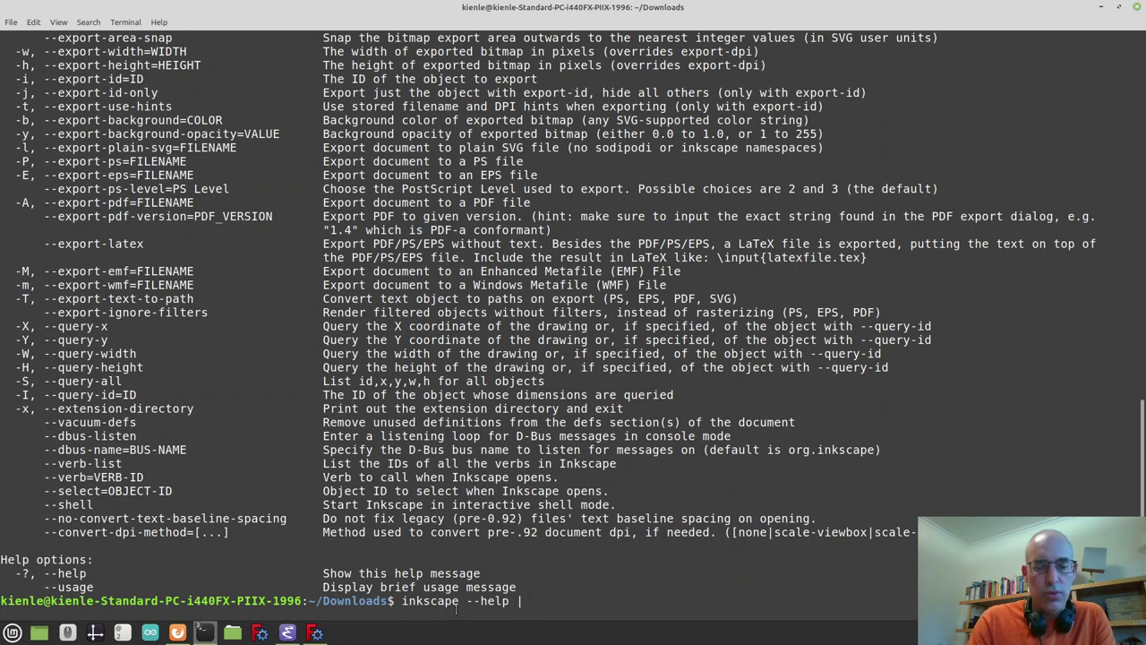
type("grep export")
key("Return")
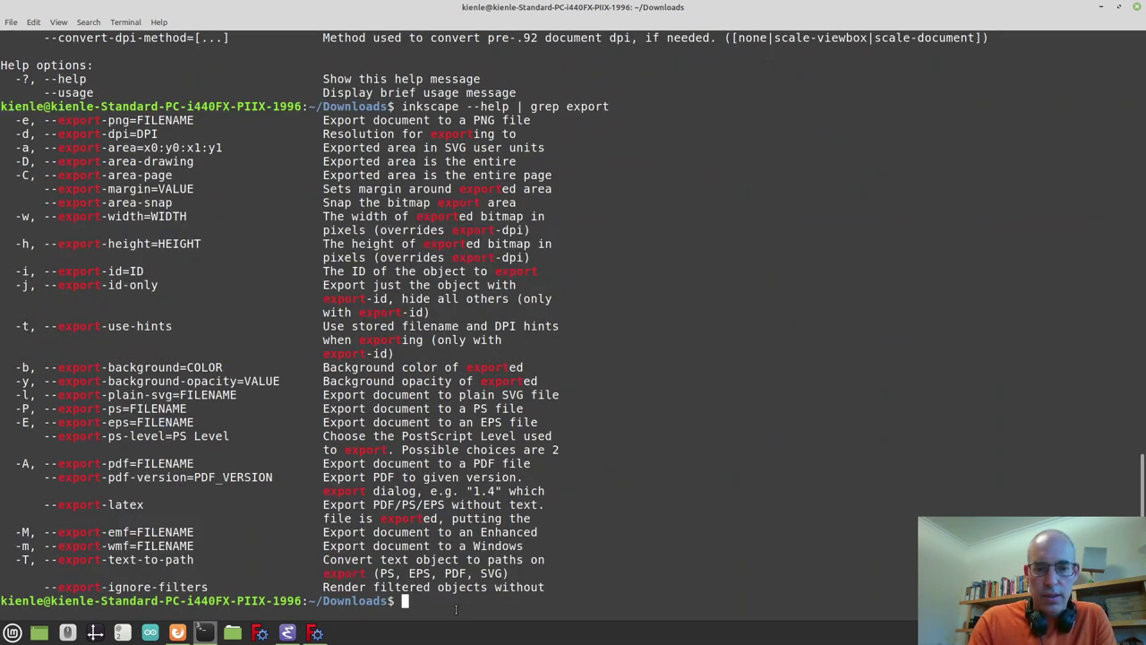
Export badge-freecad-simplified.svg to mybadge.png at 90 dpi with the Inkscape CLI
type("inkscape ")
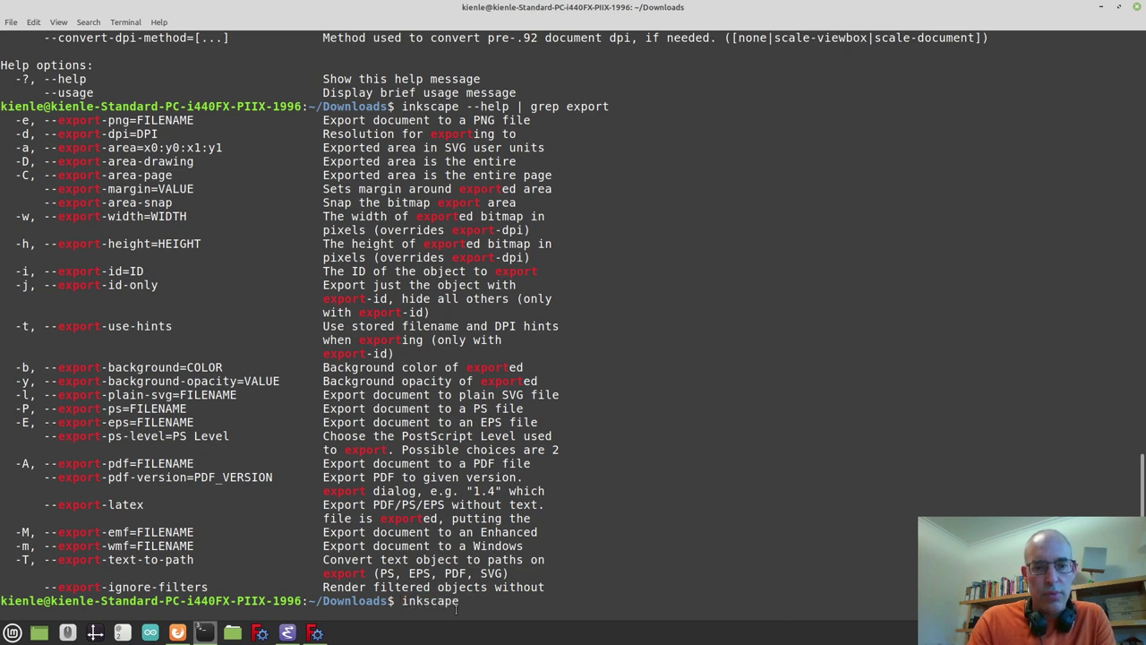
type("-")
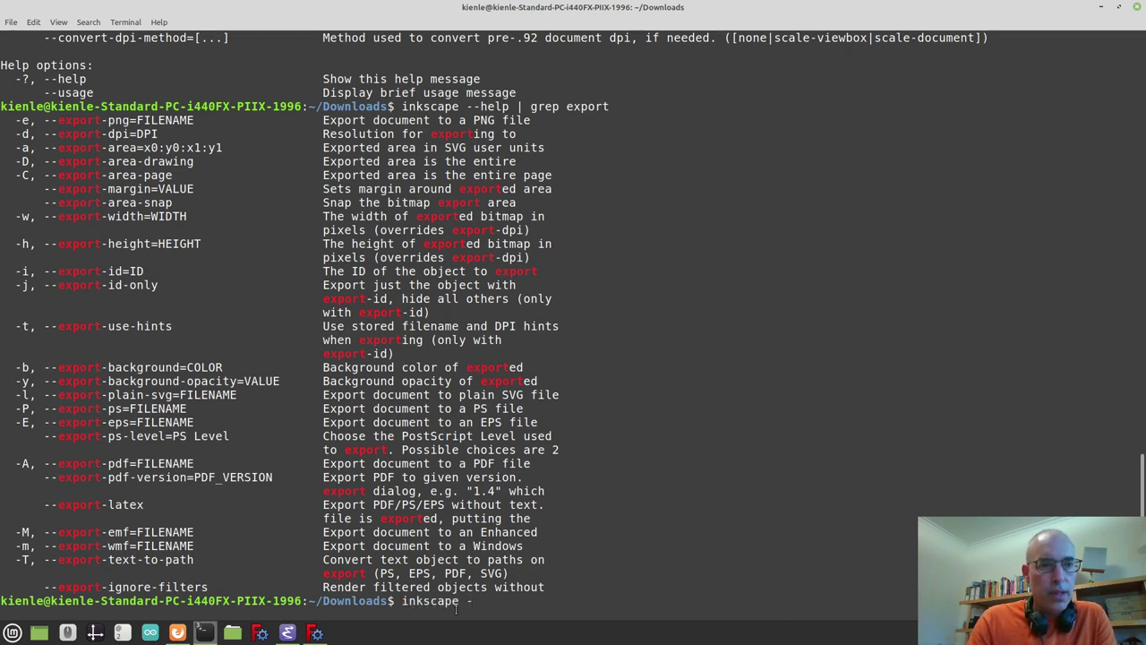
type("e mybadge.")
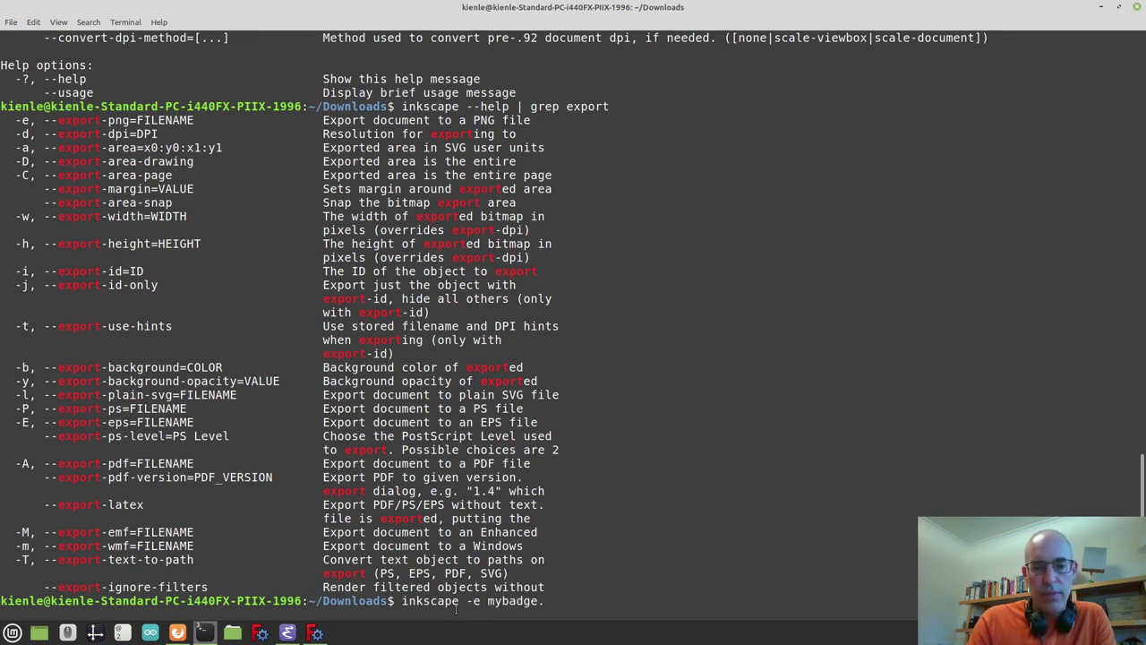
type("png")
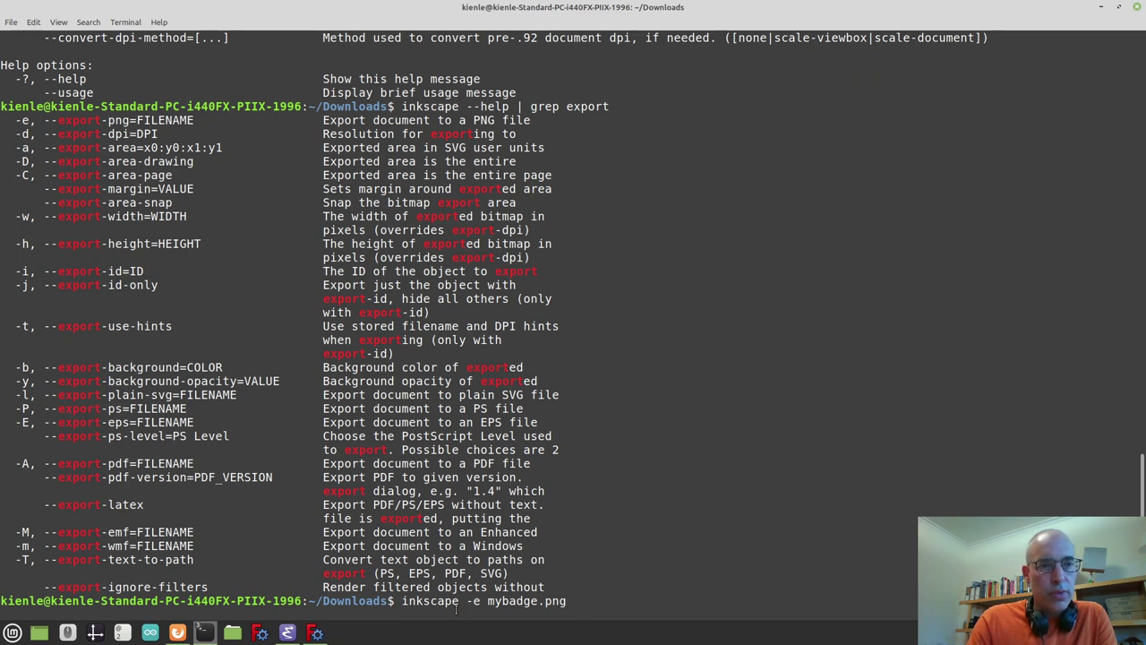
type("-d")
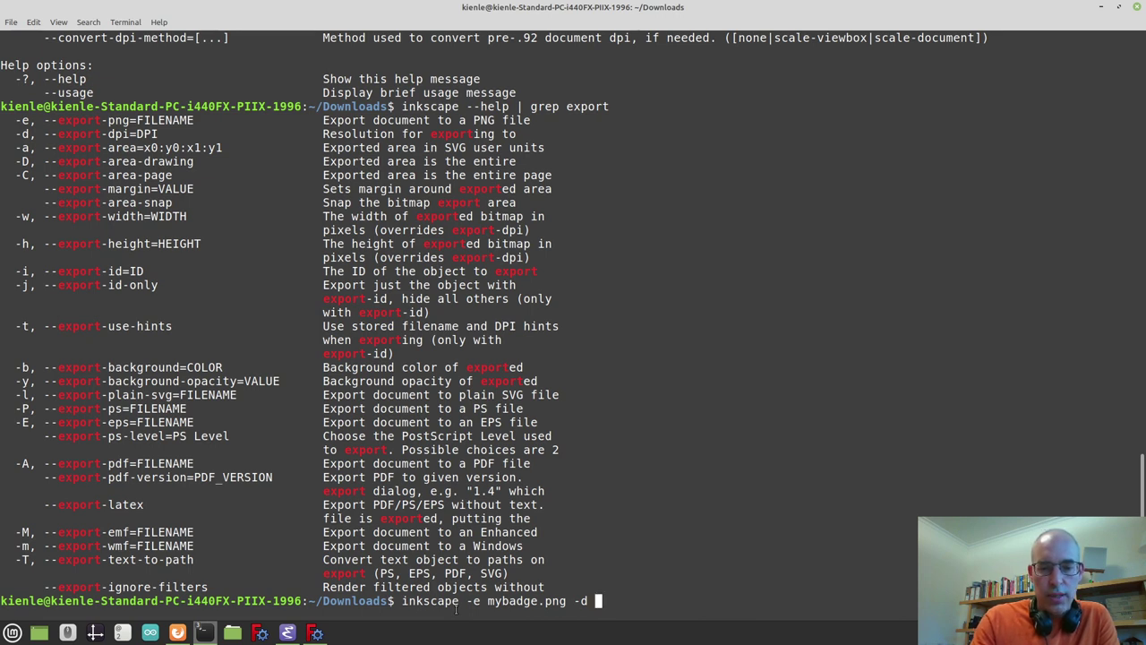
type(" 90")
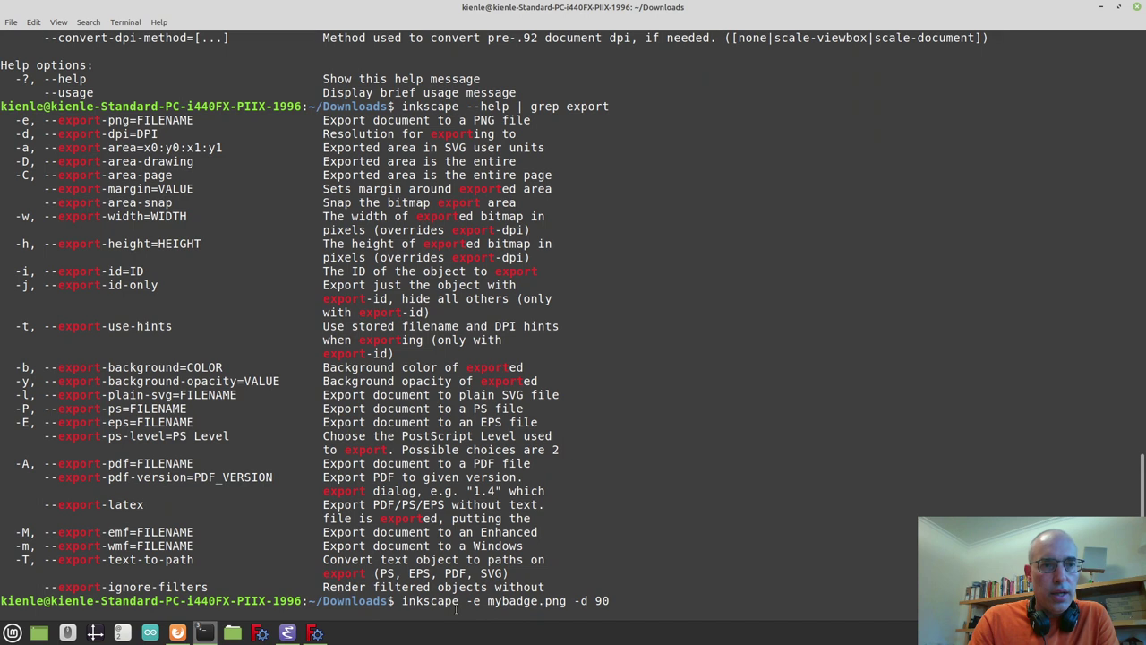
type(" -")
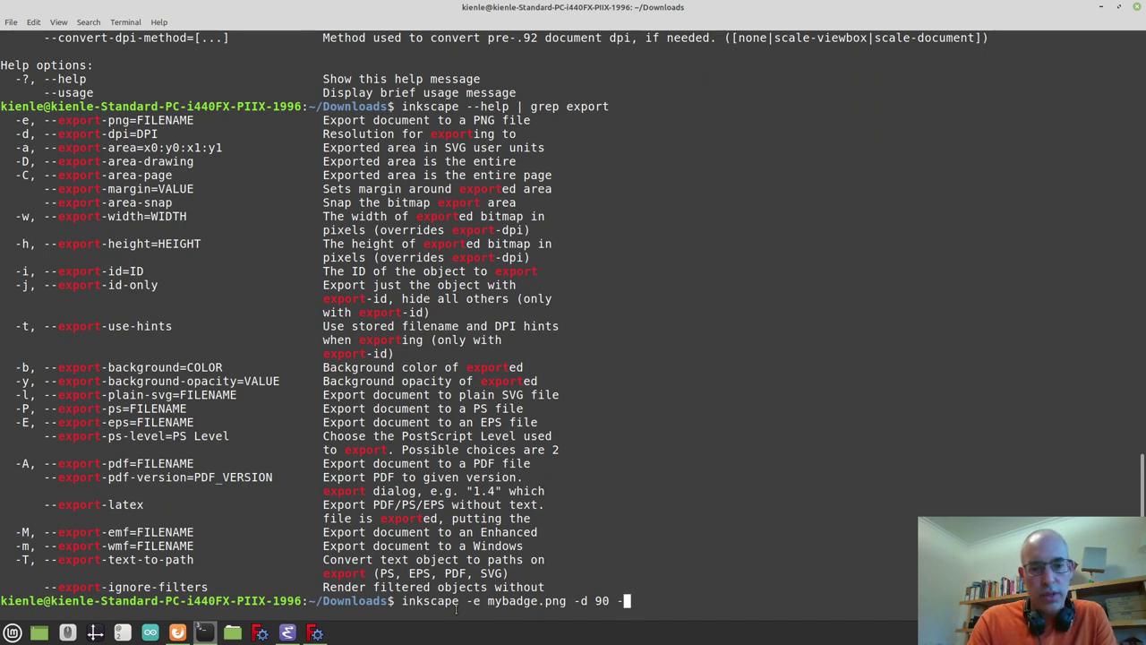
type("D")
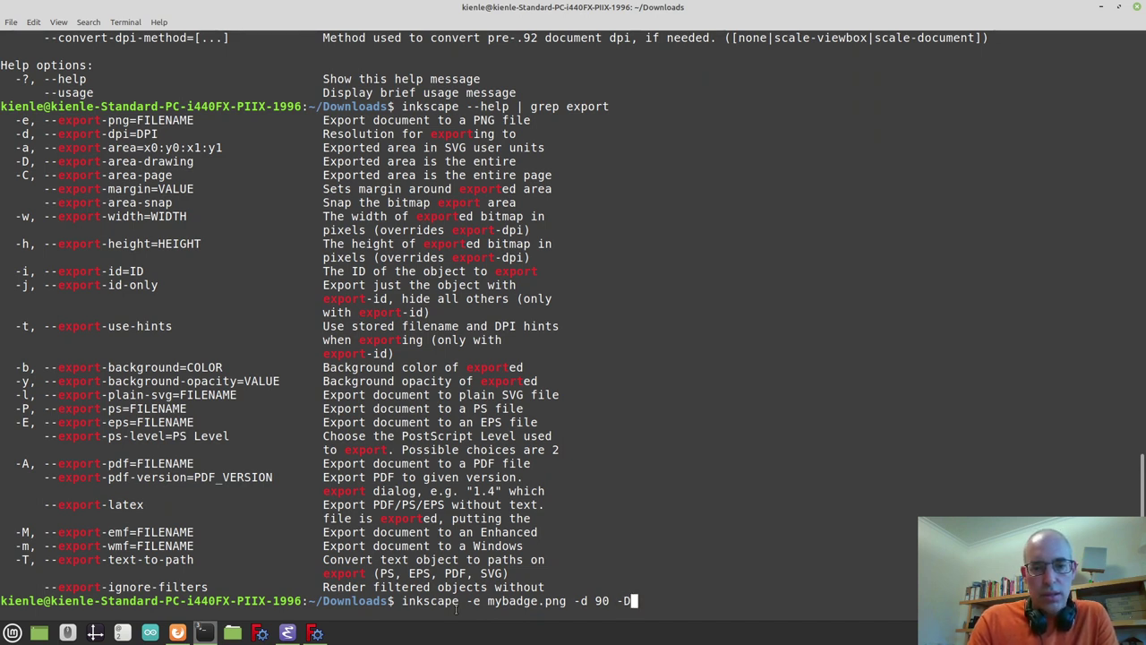
type(" b")
key("Tab")
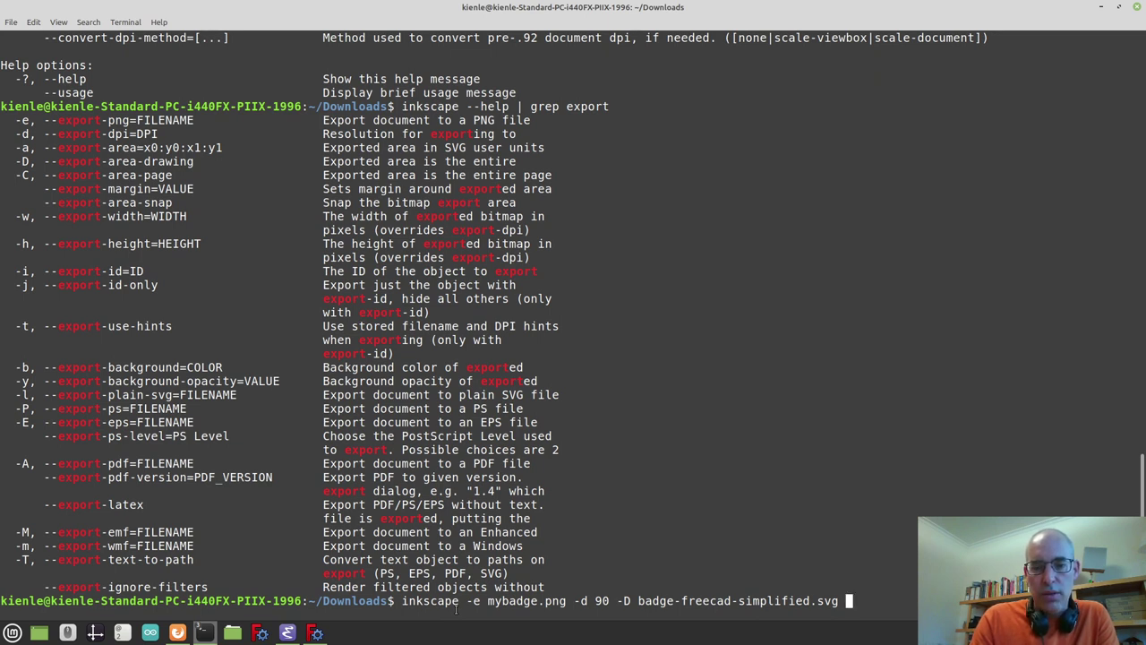
key("Return")
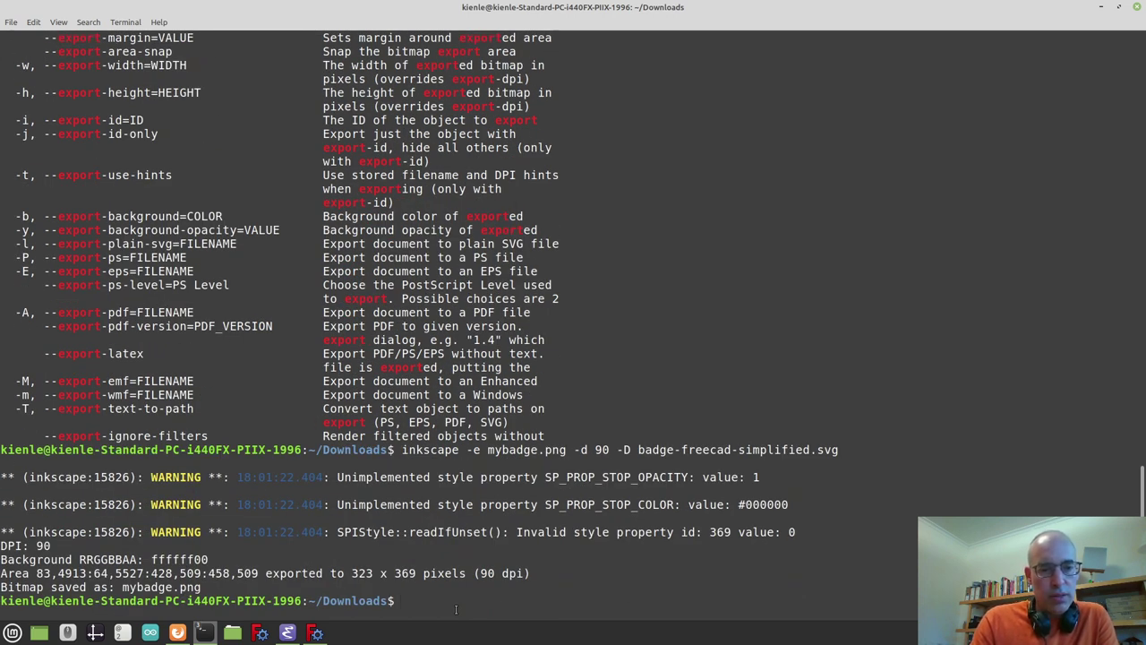
View the exported mybadge.png in Xviewer
type("xvi")
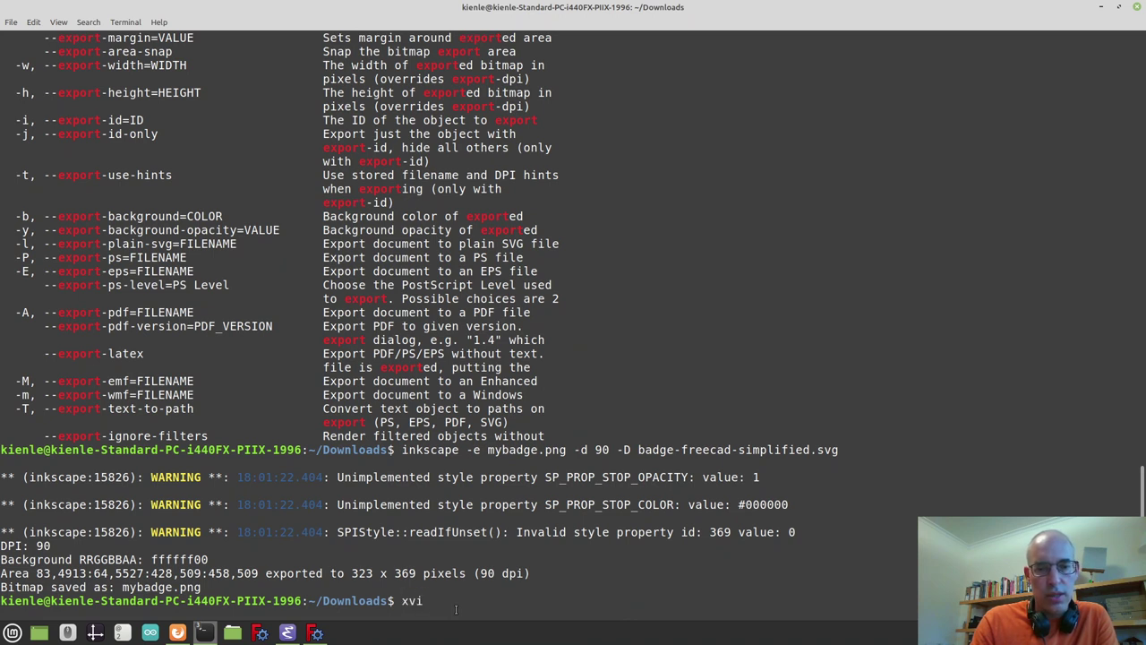
key("Tab")
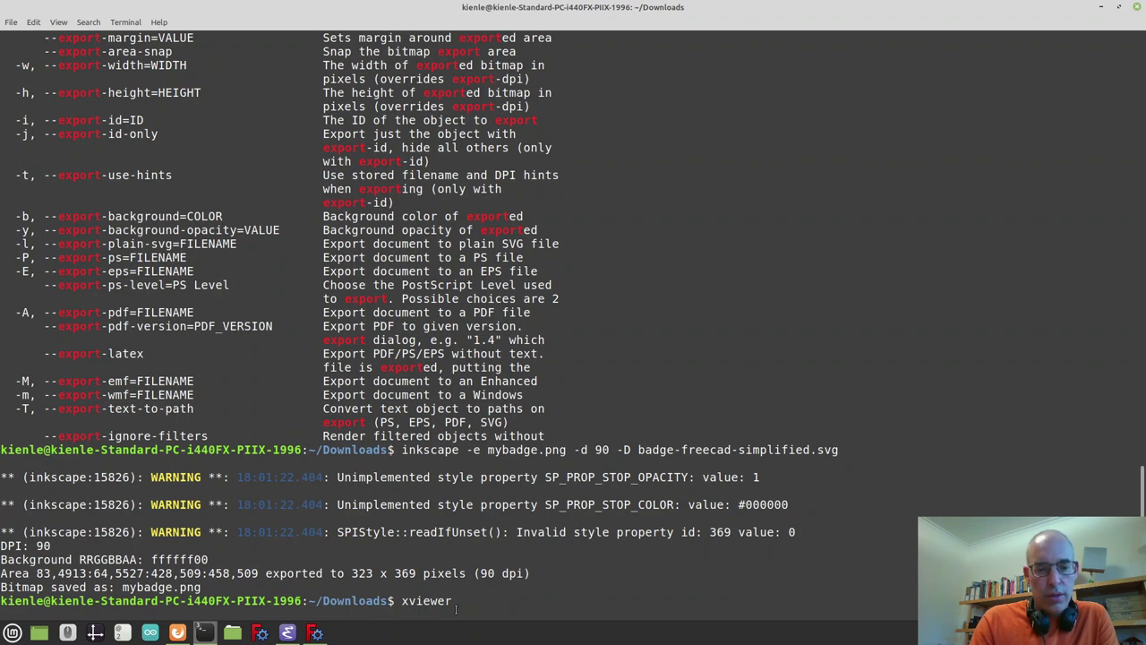
type("my")
key("Tab")
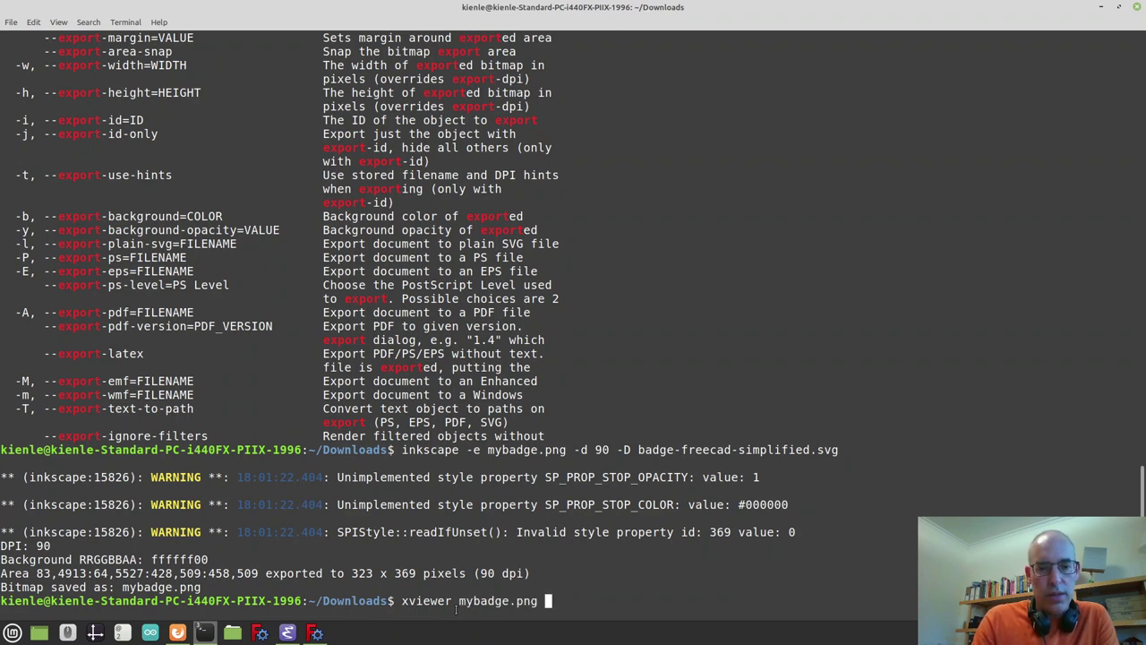
key("Return")
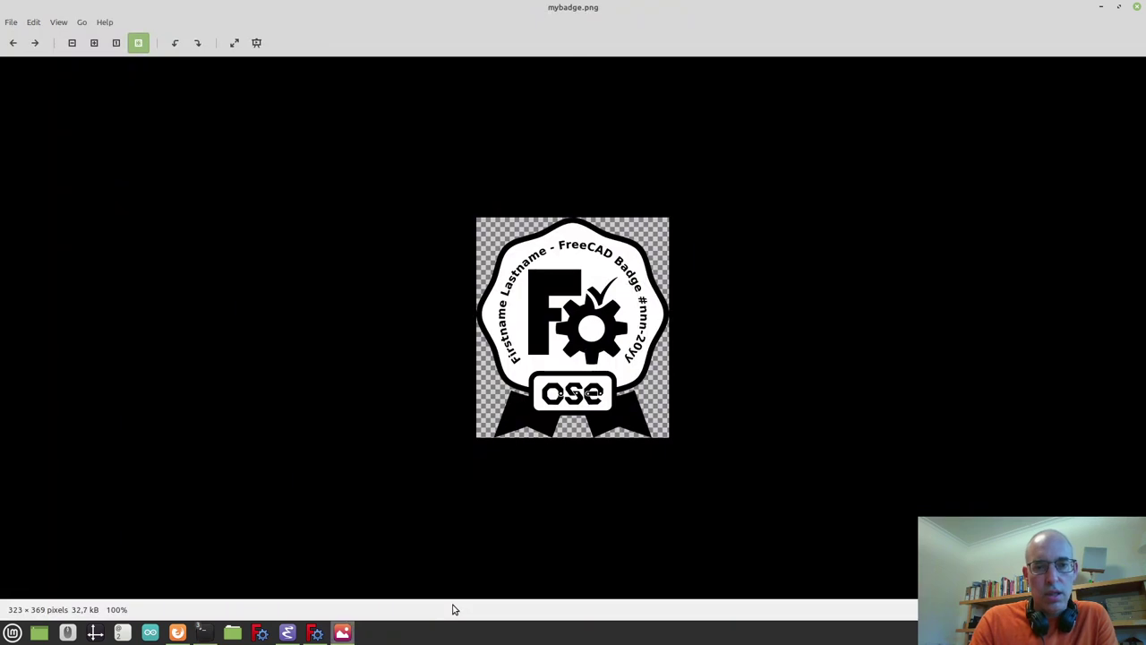